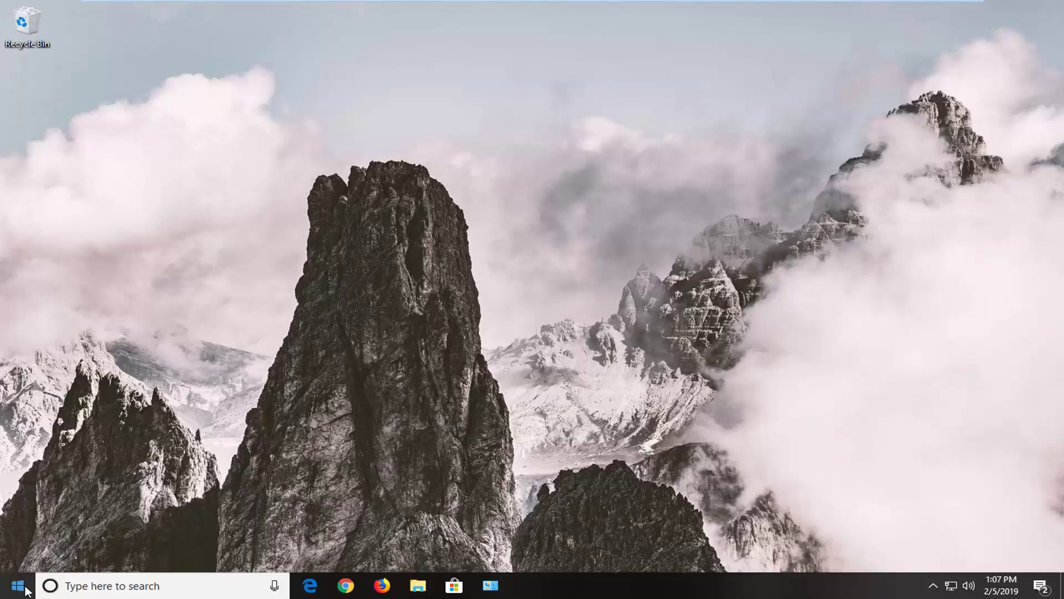
Open 'Turn Windows features on or off' and toggle .NET Framework 3.5 off, then back on.
click(18, 586)
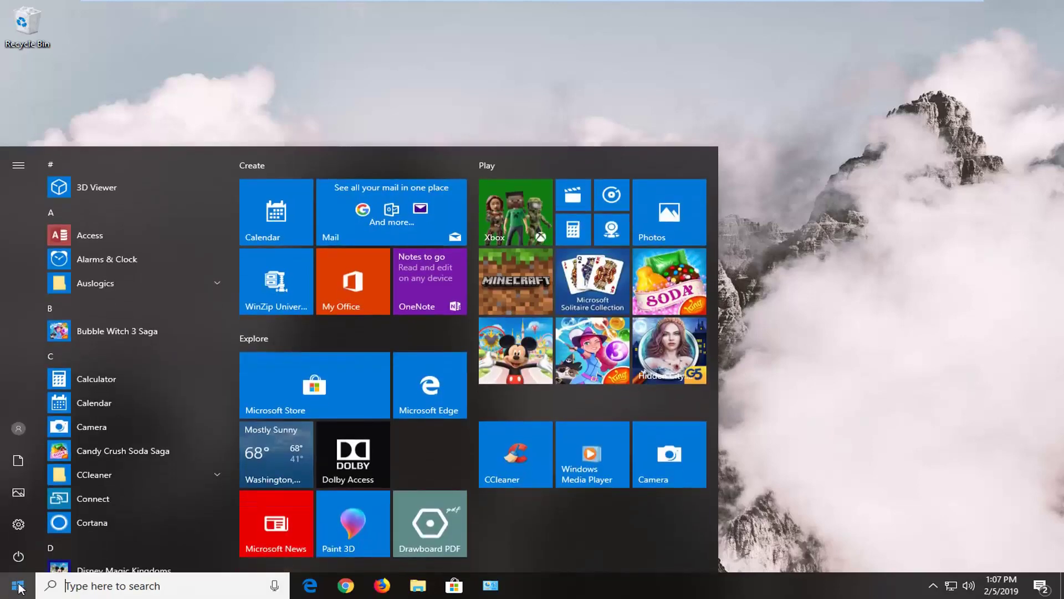
text(w)
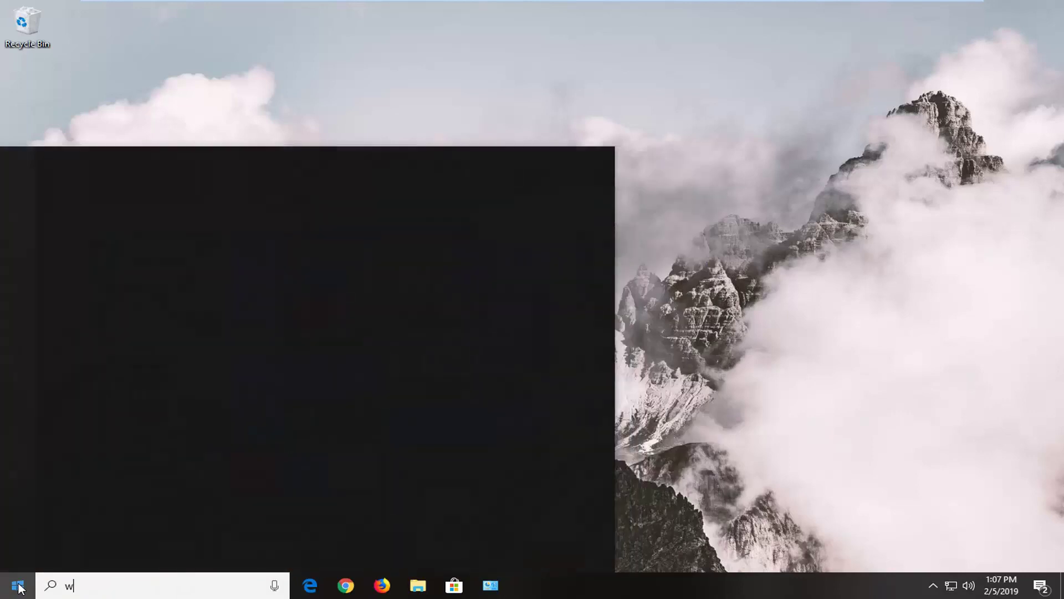
text(indows features)
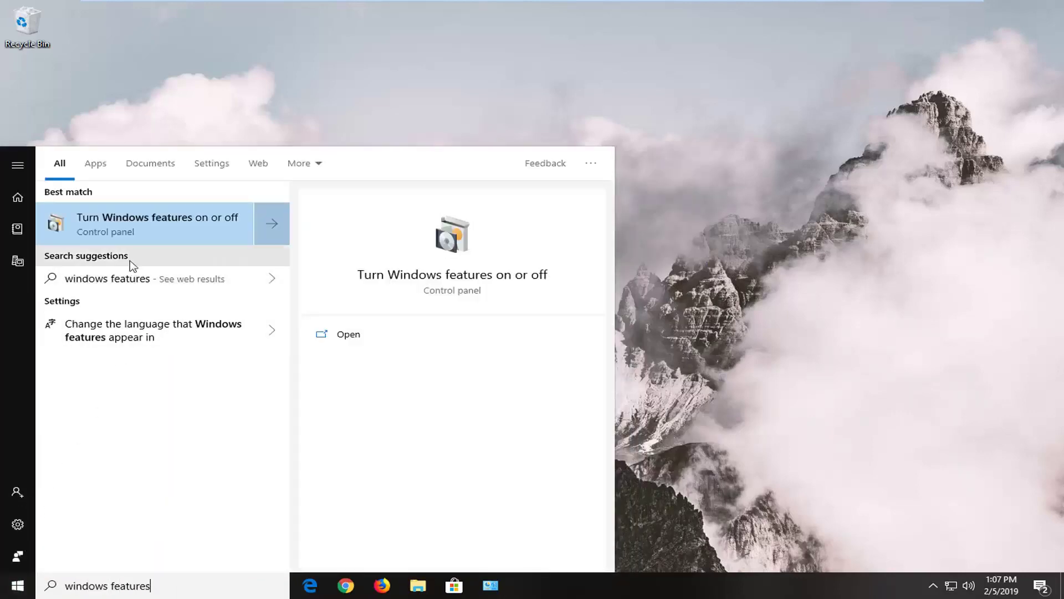
click(118, 228)
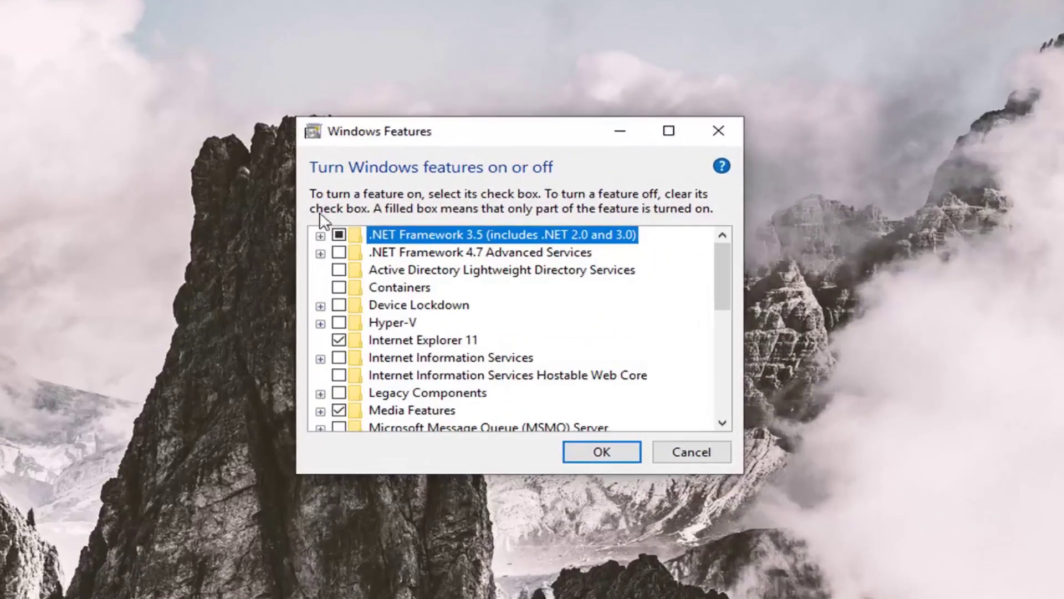
click(339, 234)
click(339, 234)
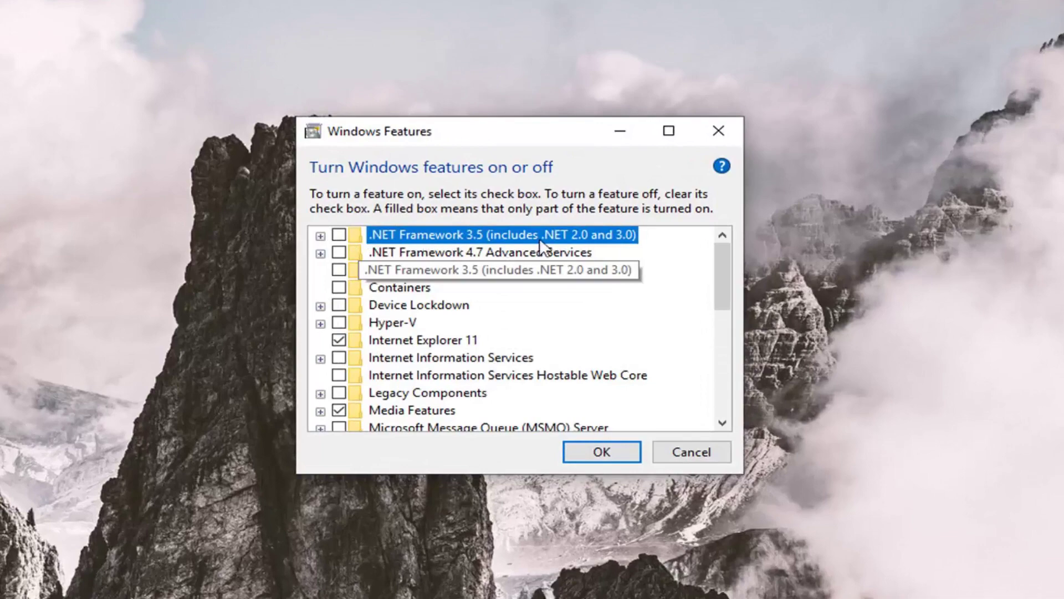
click(339, 236)
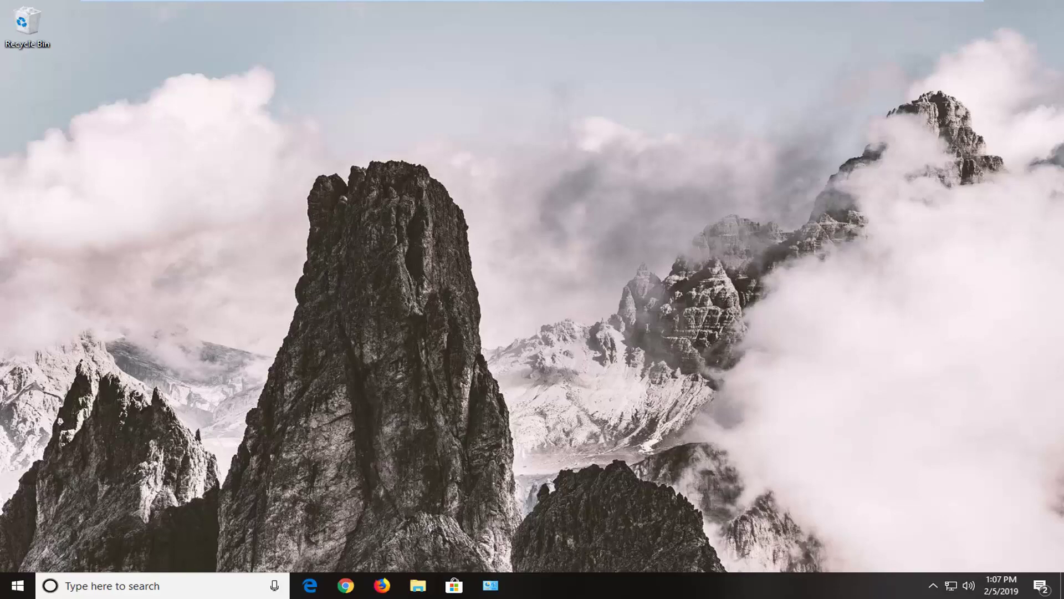
Search 'troublesh', open Troubleshoot settings and expand the Windows Store Apps troubleshooter.
click(16, 586)
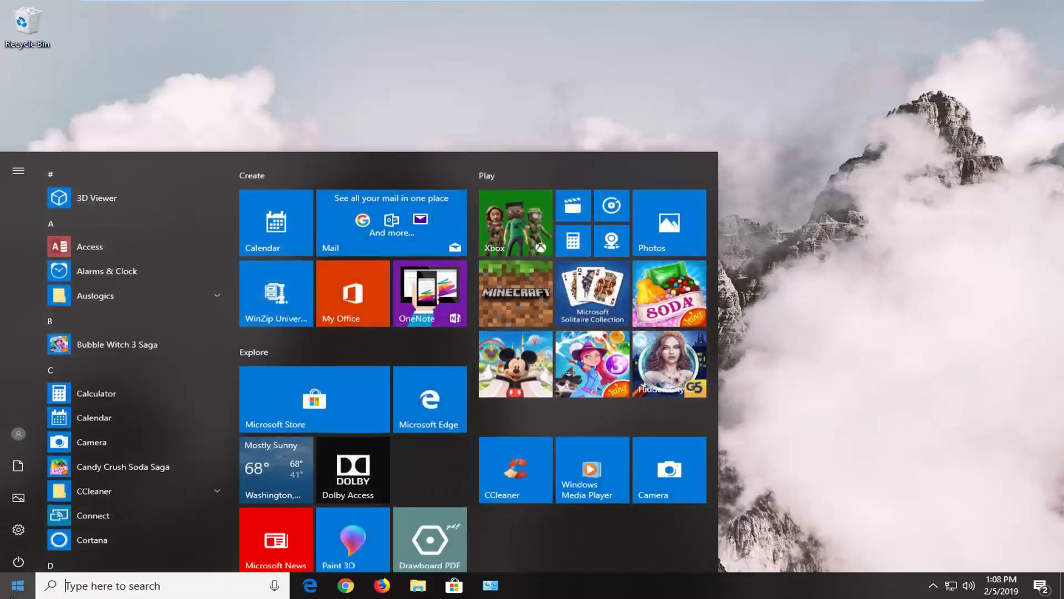
text(troublesh)
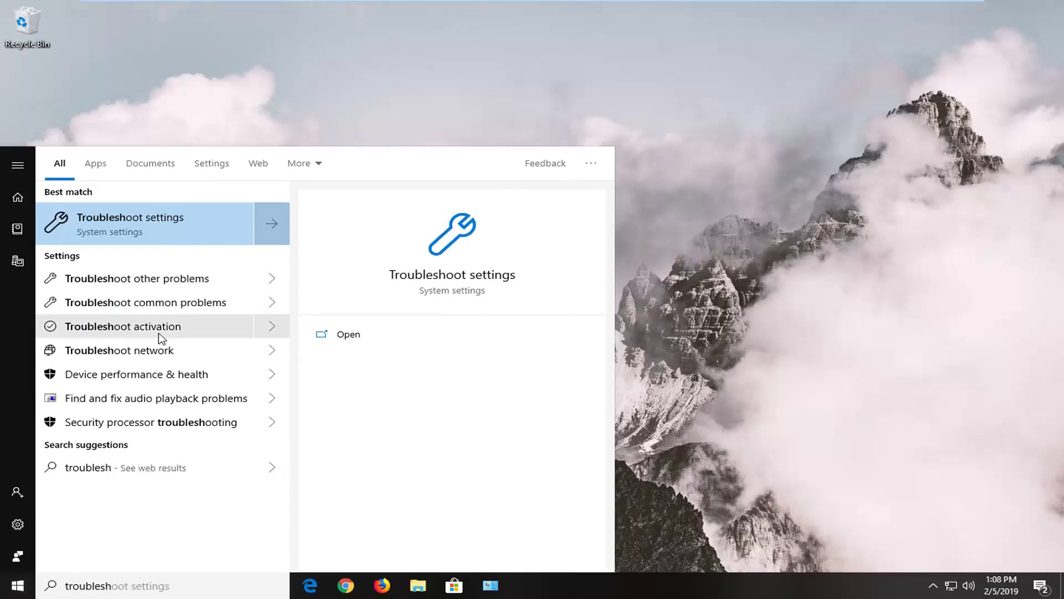
click(133, 228)
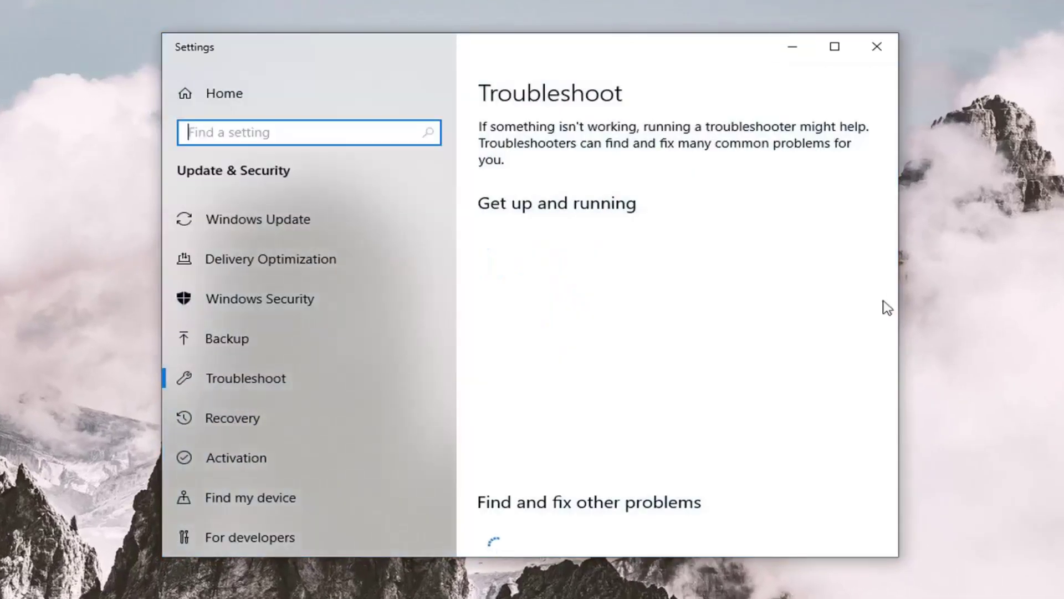
scroll(687, 333, down, 5)
scroll(687, 344, down, 10)
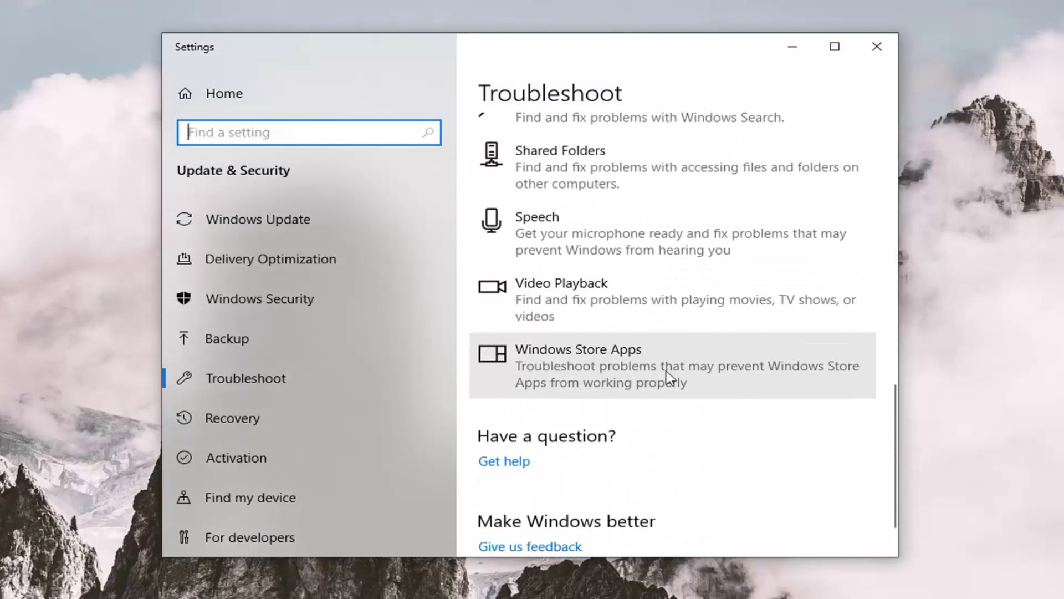
click(580, 382)
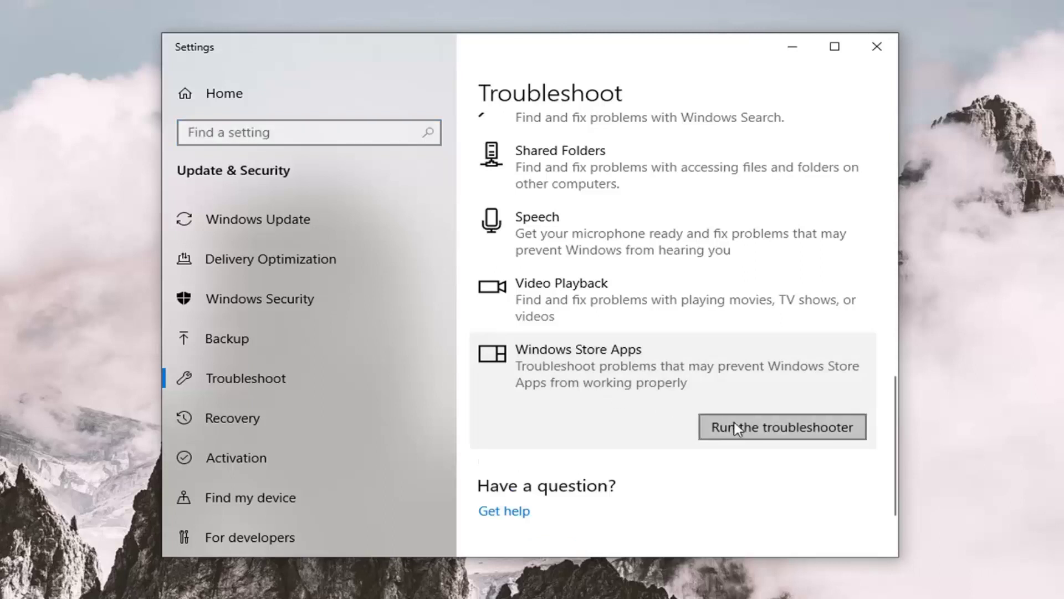
Run the Windows Store Apps troubleshooter, skipping the account and restart pages, then close it.
click(783, 427)
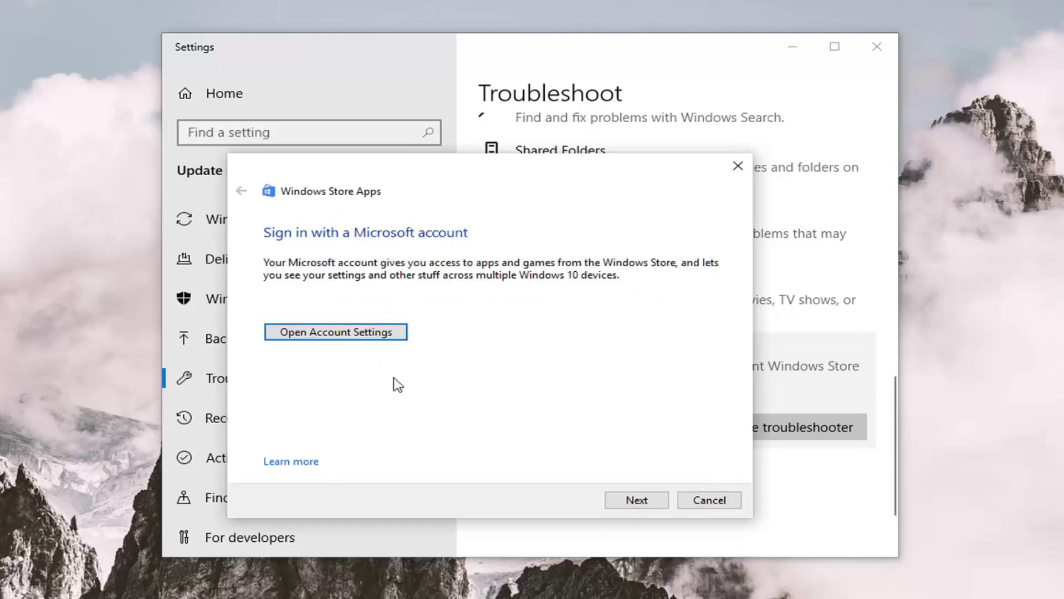
click(637, 500)
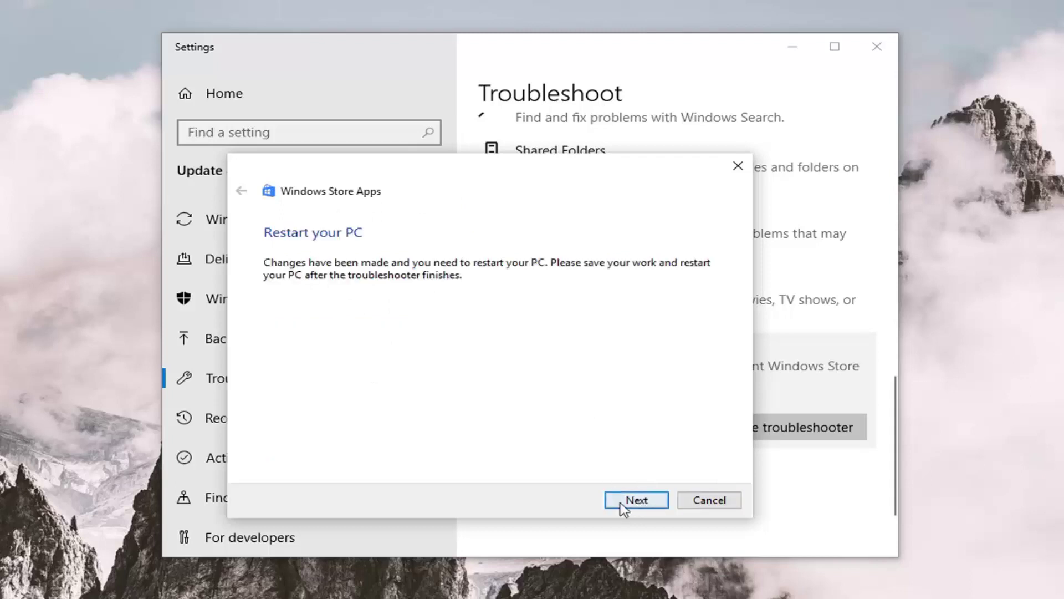
click(627, 505)
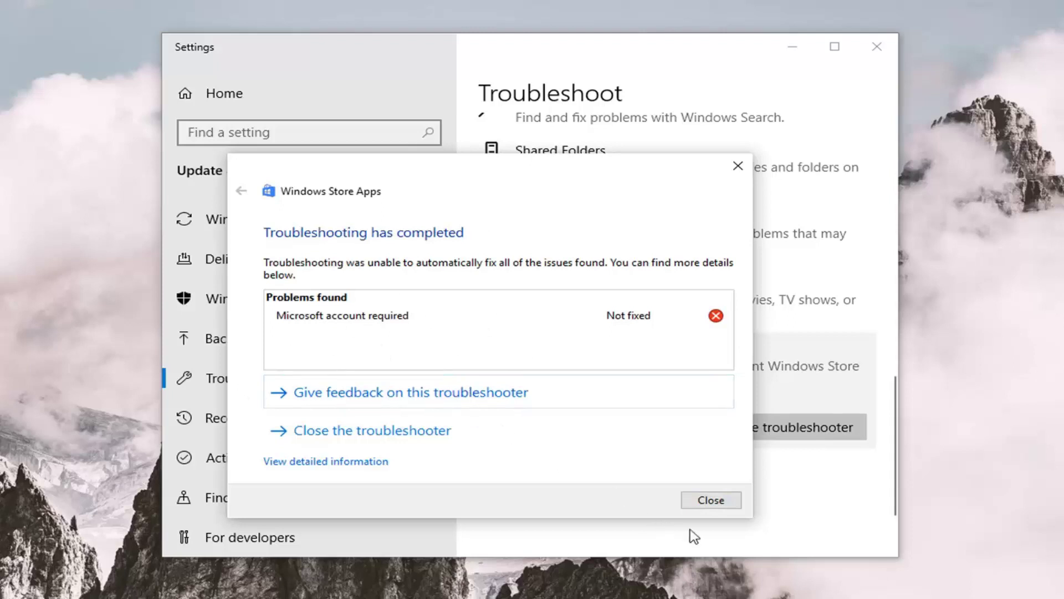
click(709, 501)
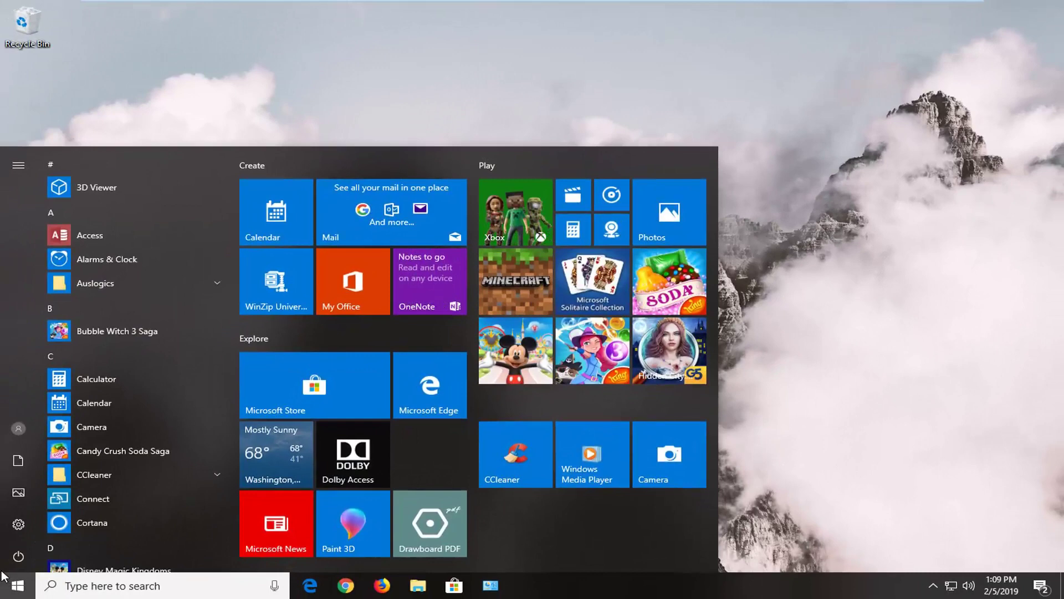
Launch the Services console and stop the Windows Update service from its properties.
text(services)
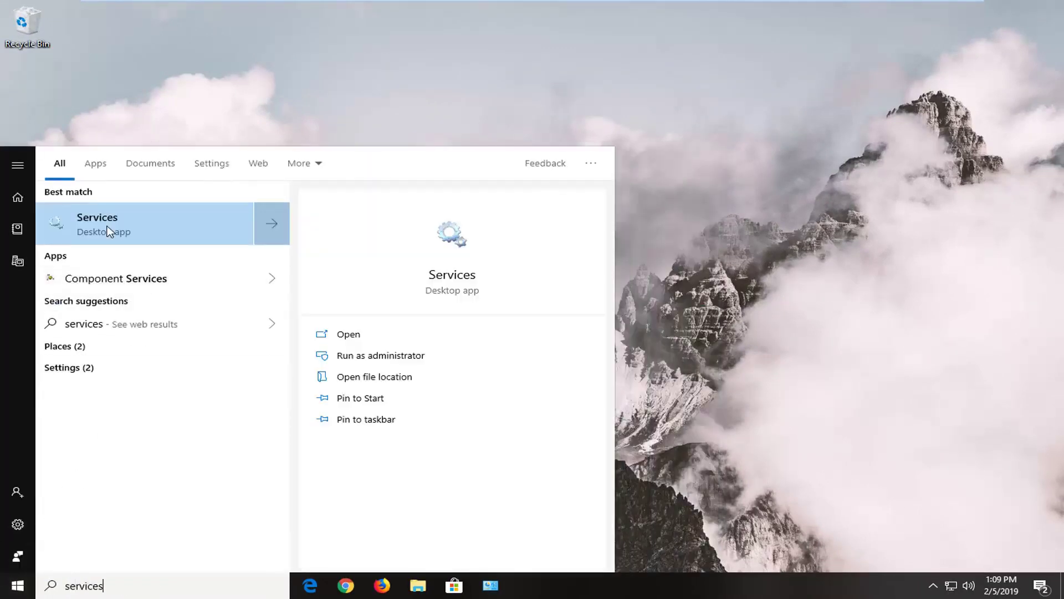
click(108, 230)
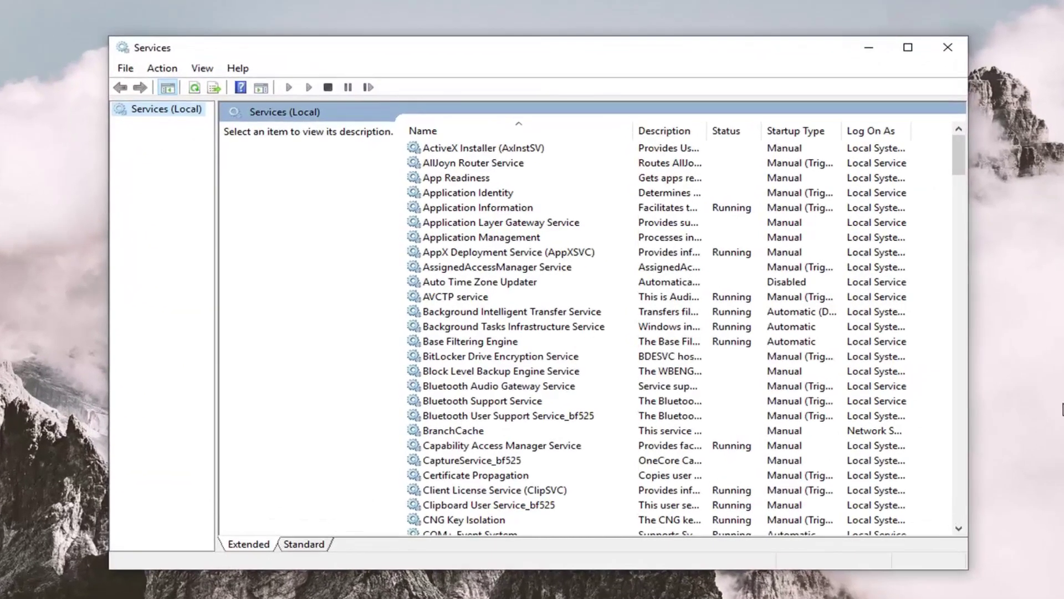
click(643, 386)
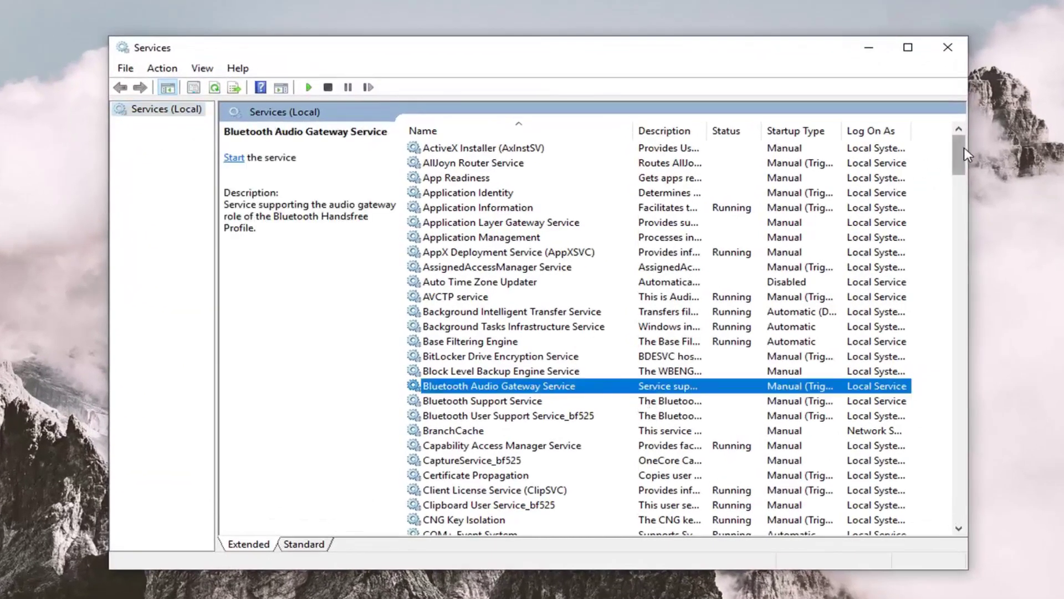
drag(959, 150, 965, 459)
scroll(647, 464, down, 6)
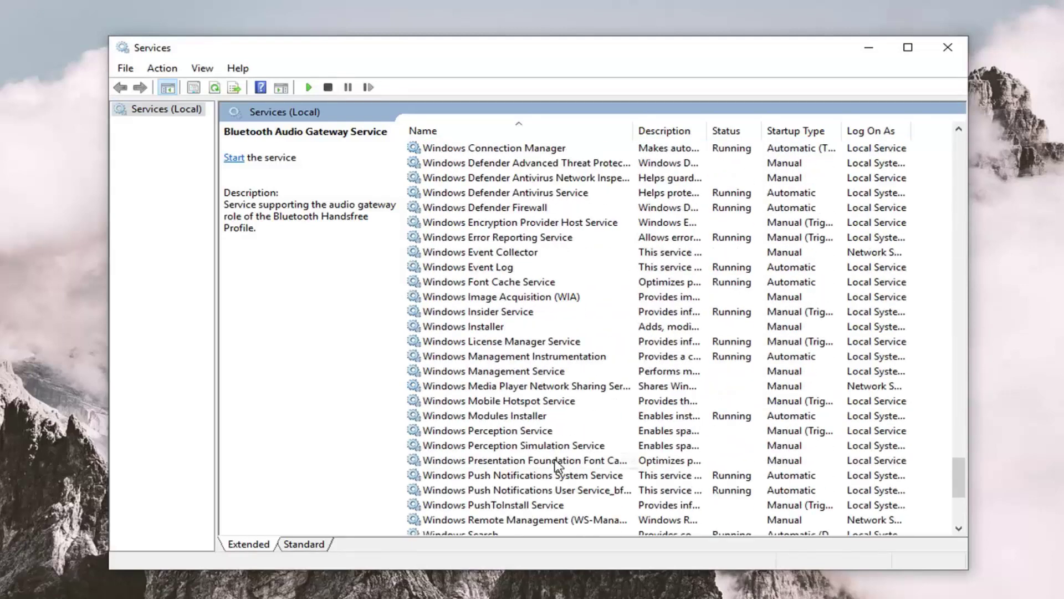
click(477, 491)
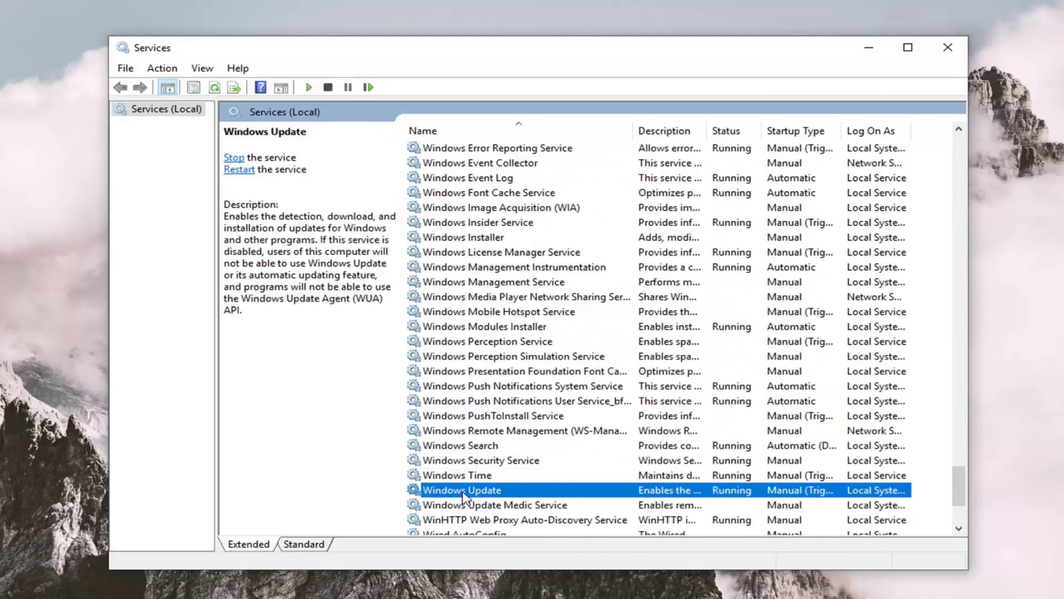
double_click(464, 491)
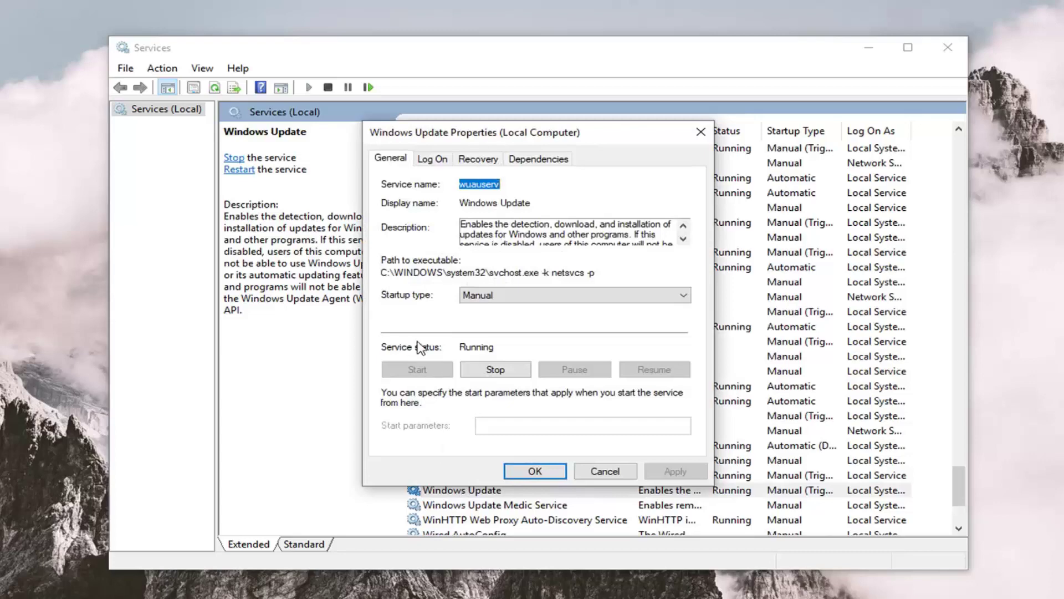
click(495, 369)
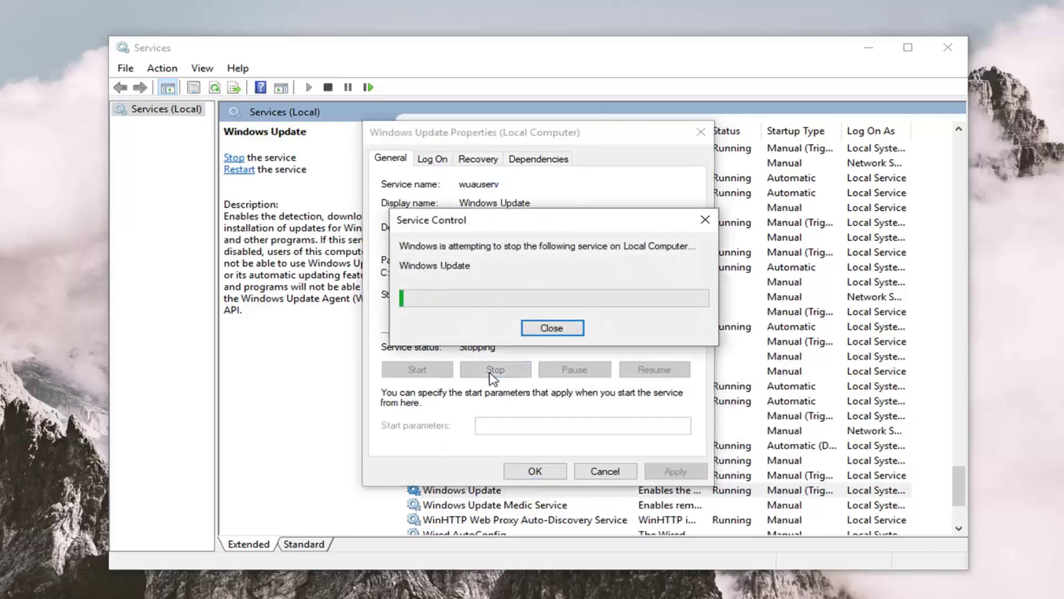
click(609, 472)
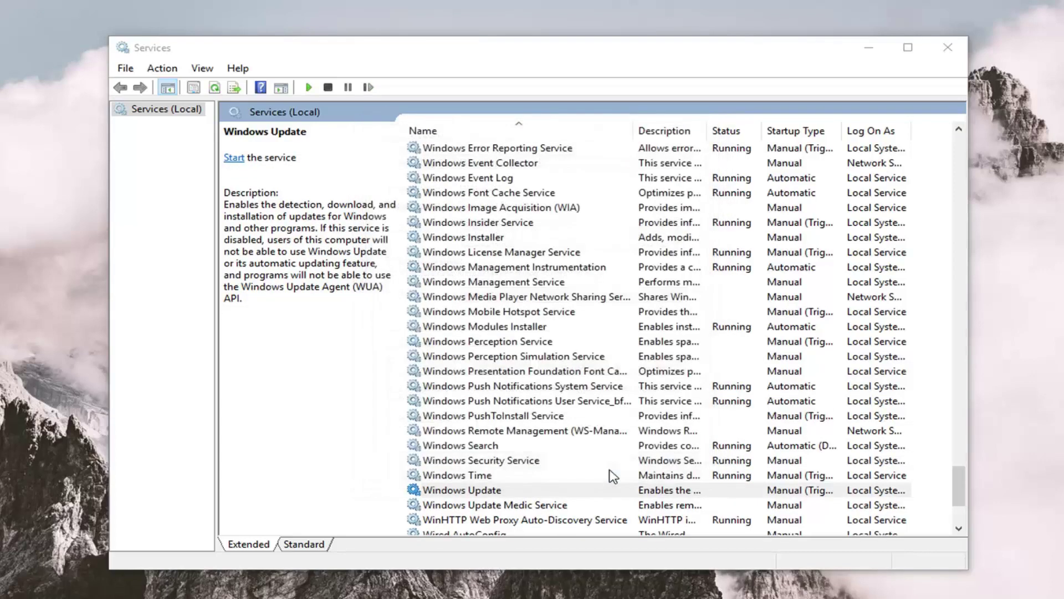
double_click(500, 491)
Stop the Background Intelligent Transfer Service from its properties dialog and confirm with OK.
click(531, 471)
scroll(685, 450, down, 1)
scroll(938, 274, up, 20)
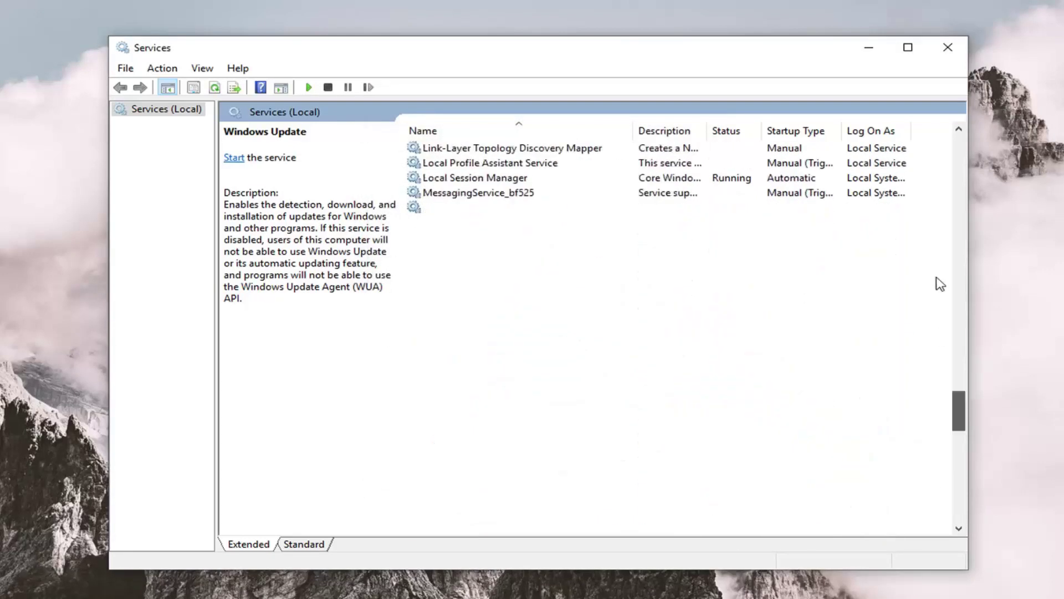
click(537, 224)
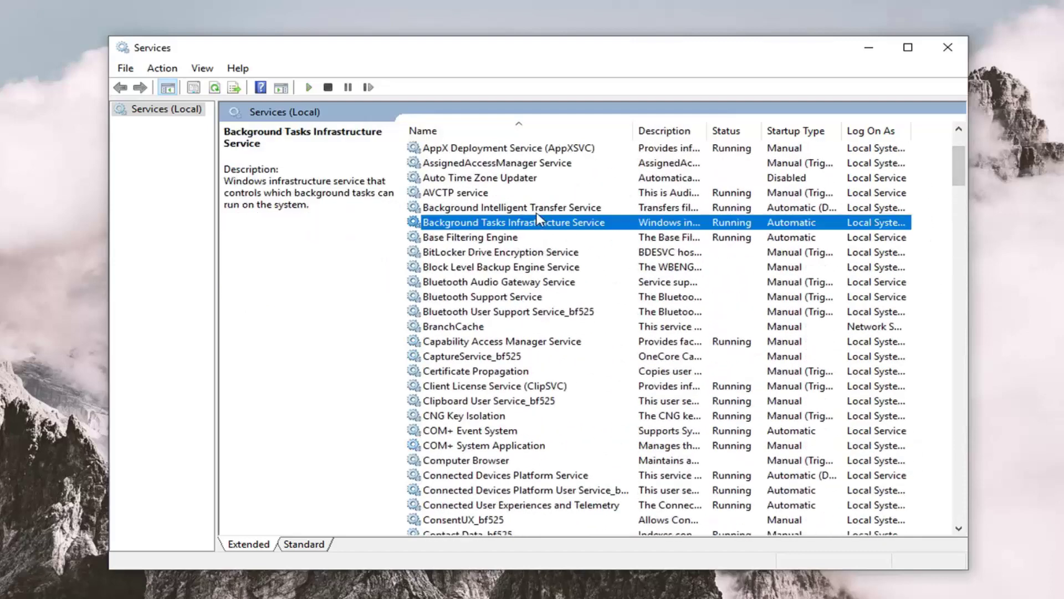
click(538, 211)
double_click(534, 208)
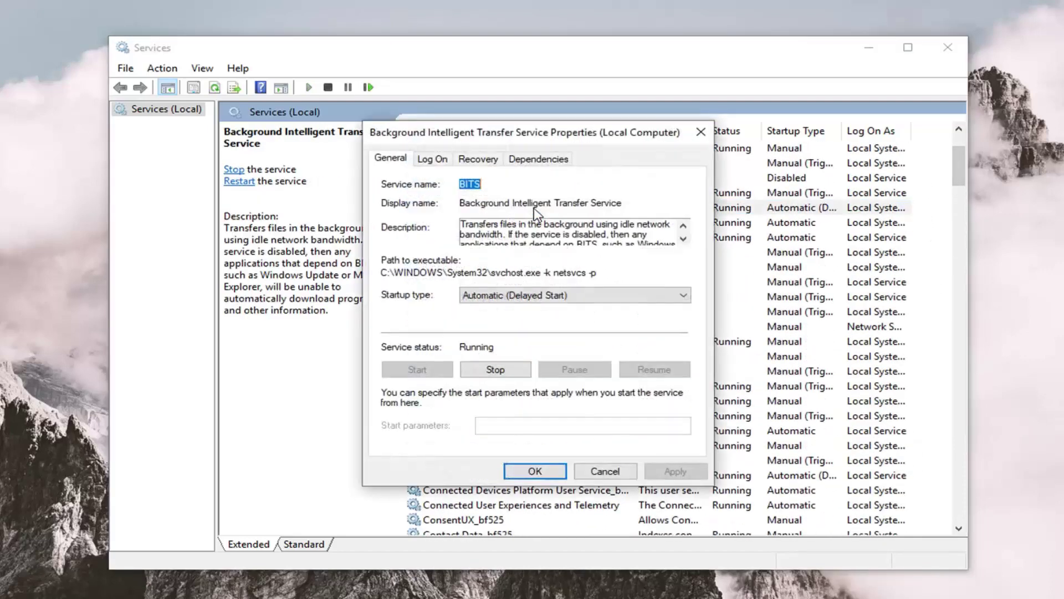
click(496, 370)
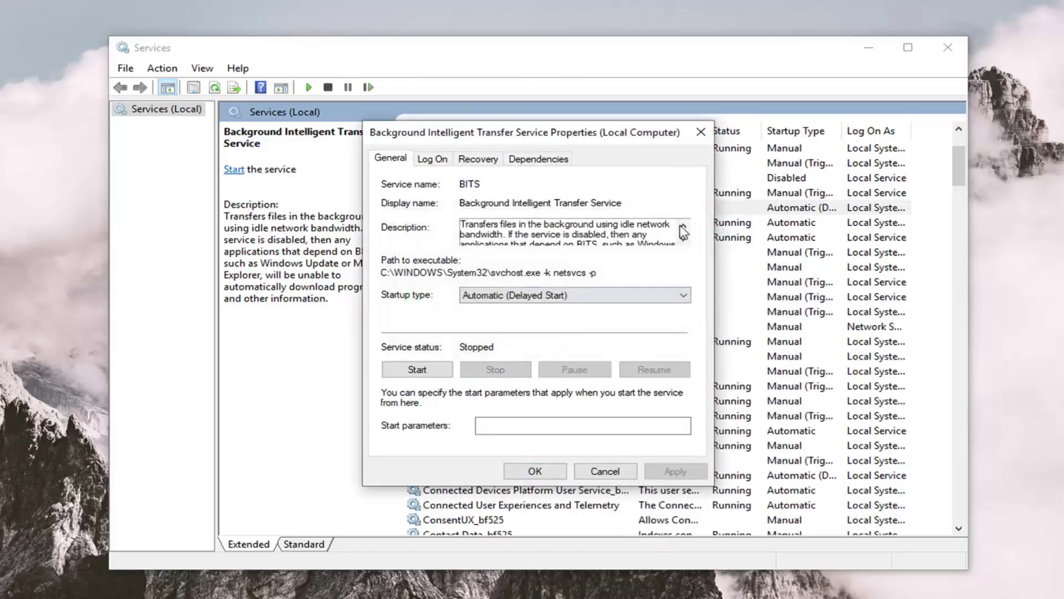
click(534, 472)
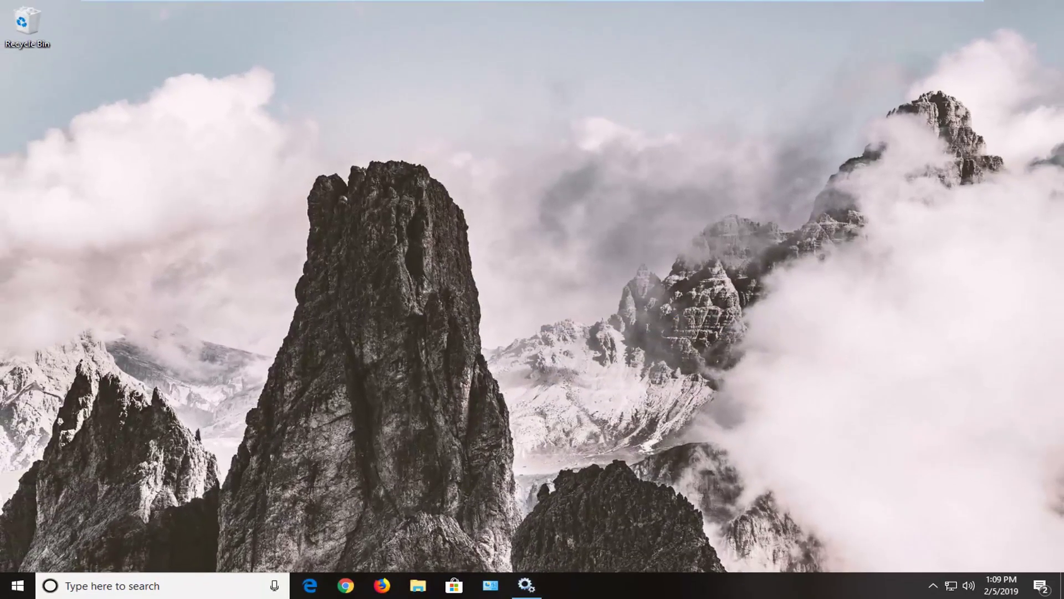
Launch File Explorer and browse through This PC and Local Disk (C:) into the Windows folder.
click(16, 589)
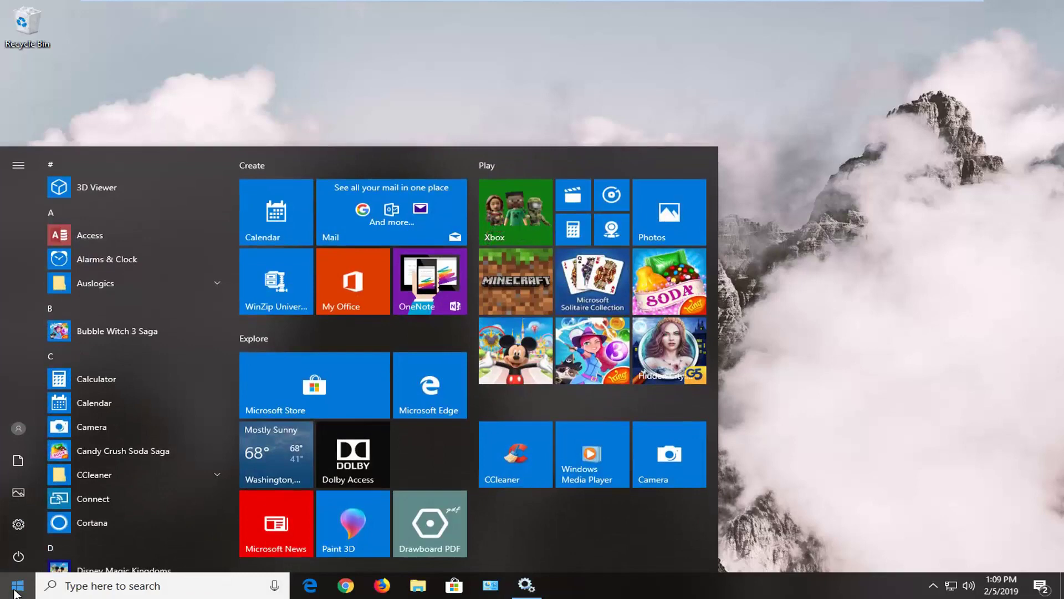
text(file explorer)
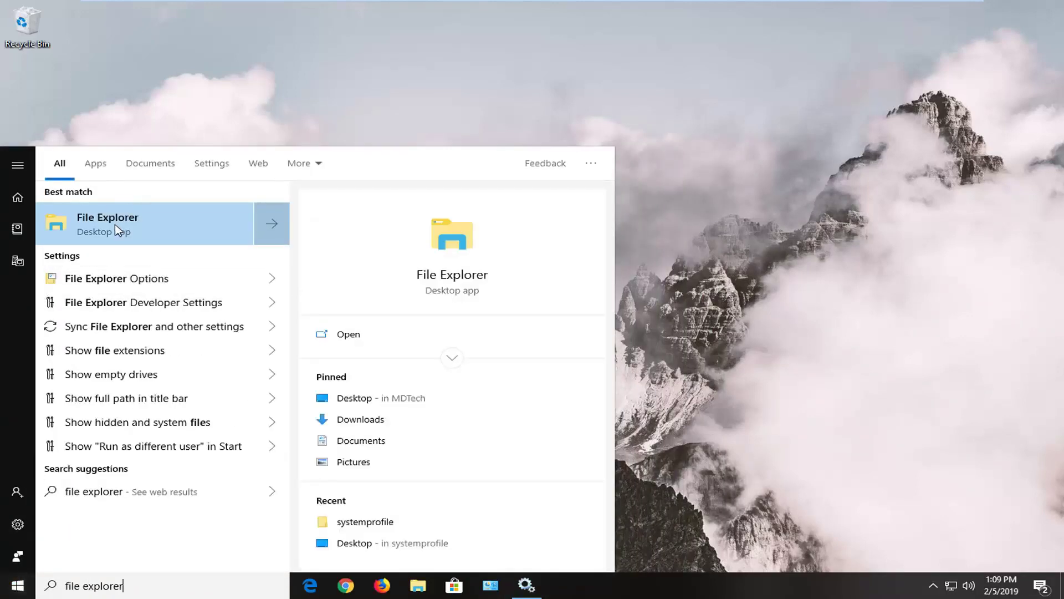
click(115, 224)
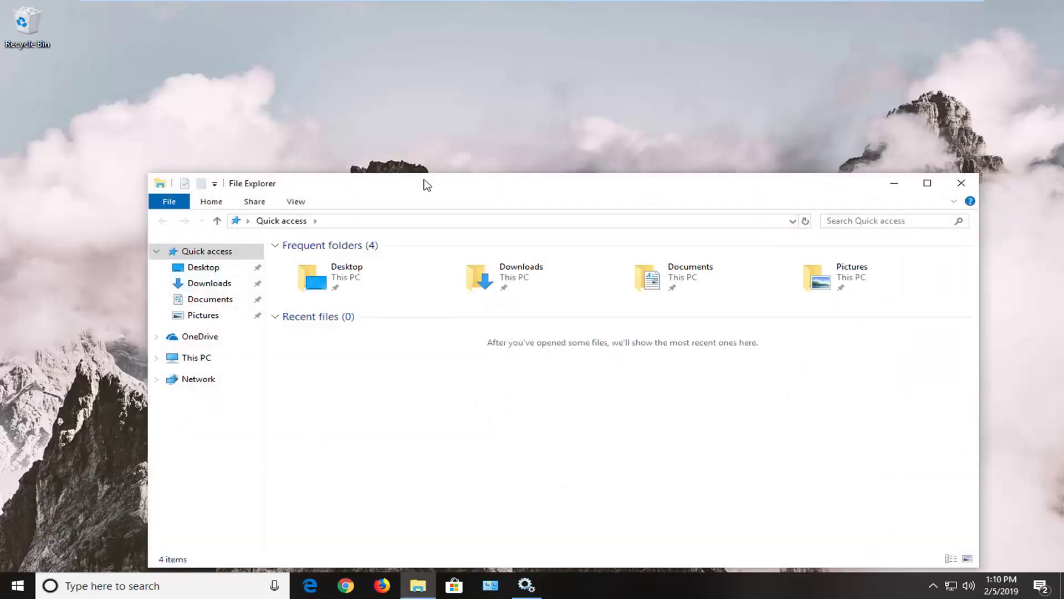
drag(425, 183, 432, 101)
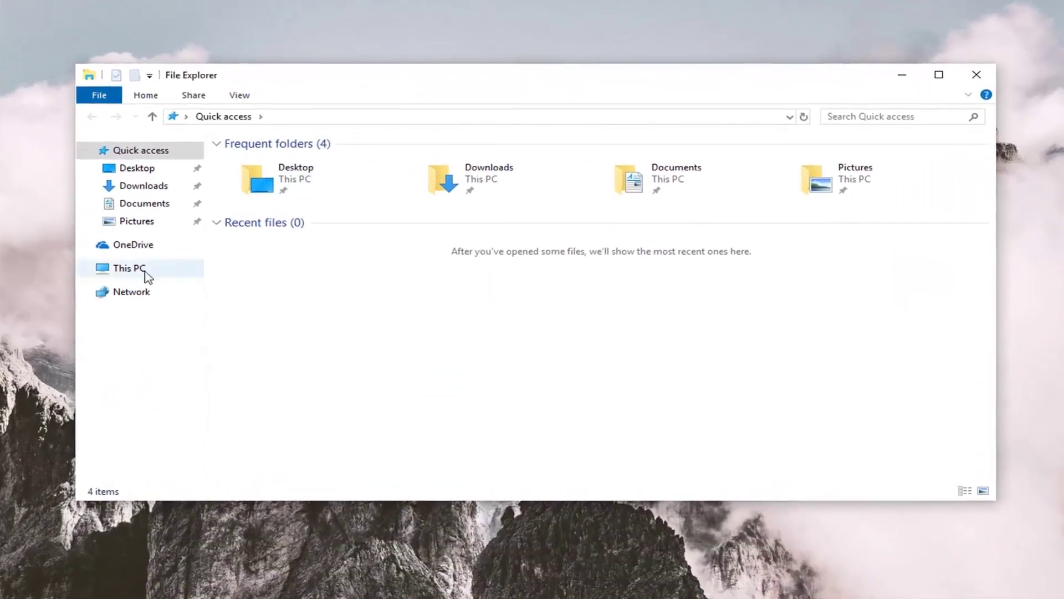
click(129, 270)
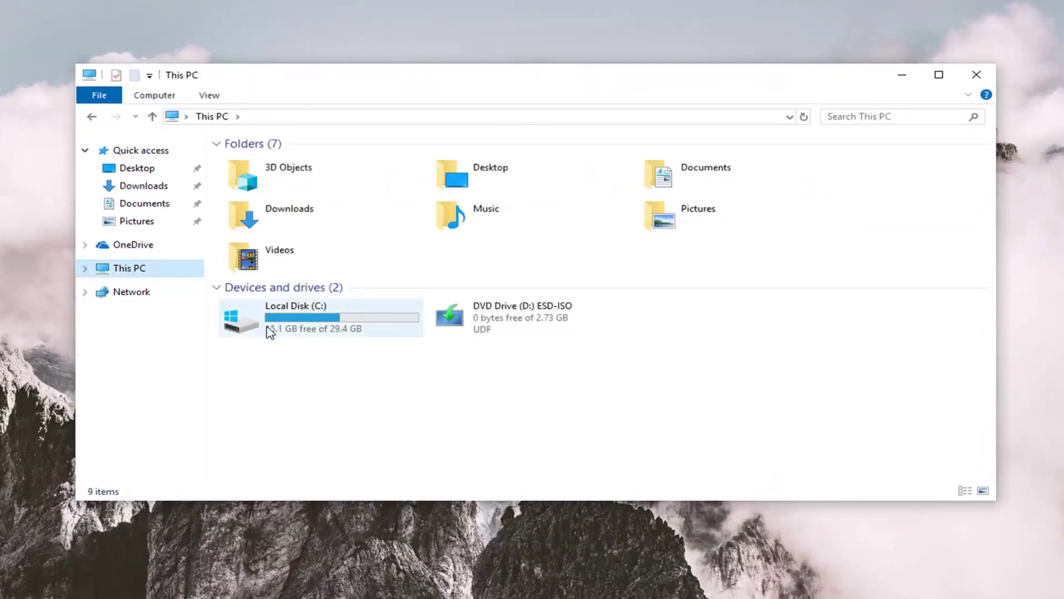
mouse_move(283, 330)
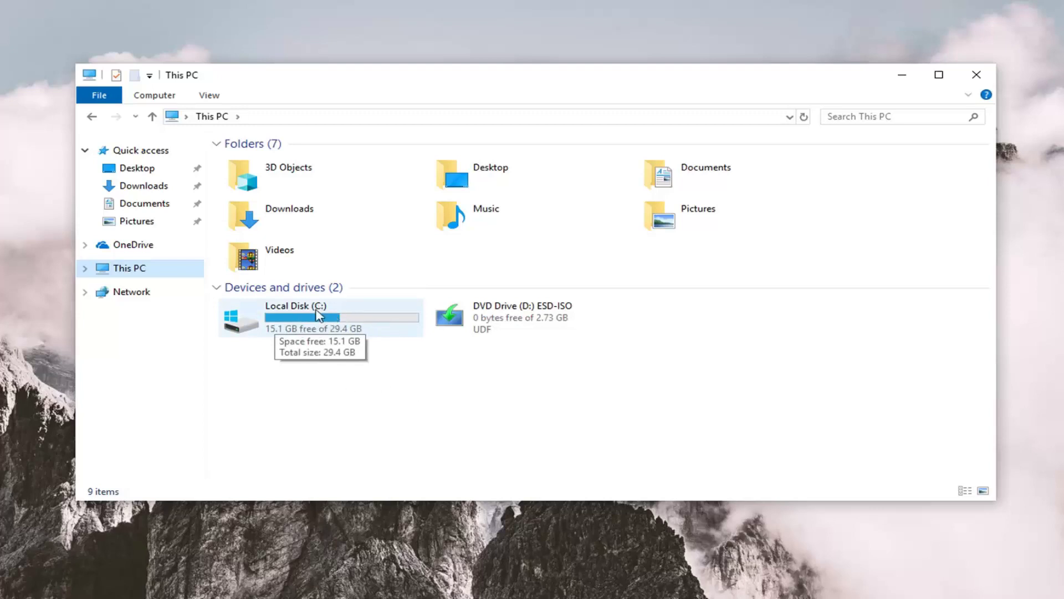
double_click(295, 329)
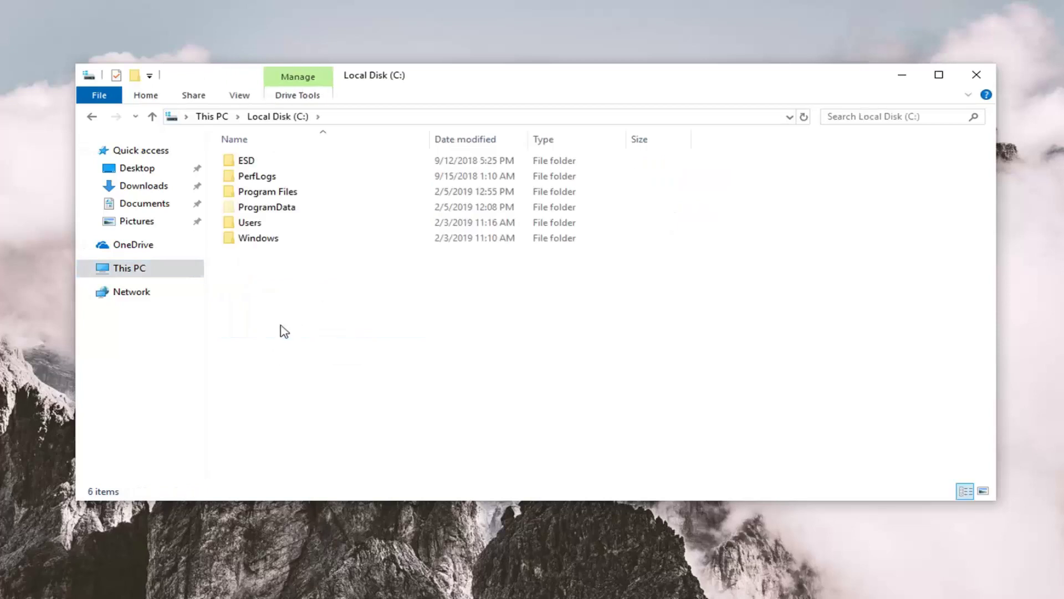
click(263, 244)
double_click(265, 247)
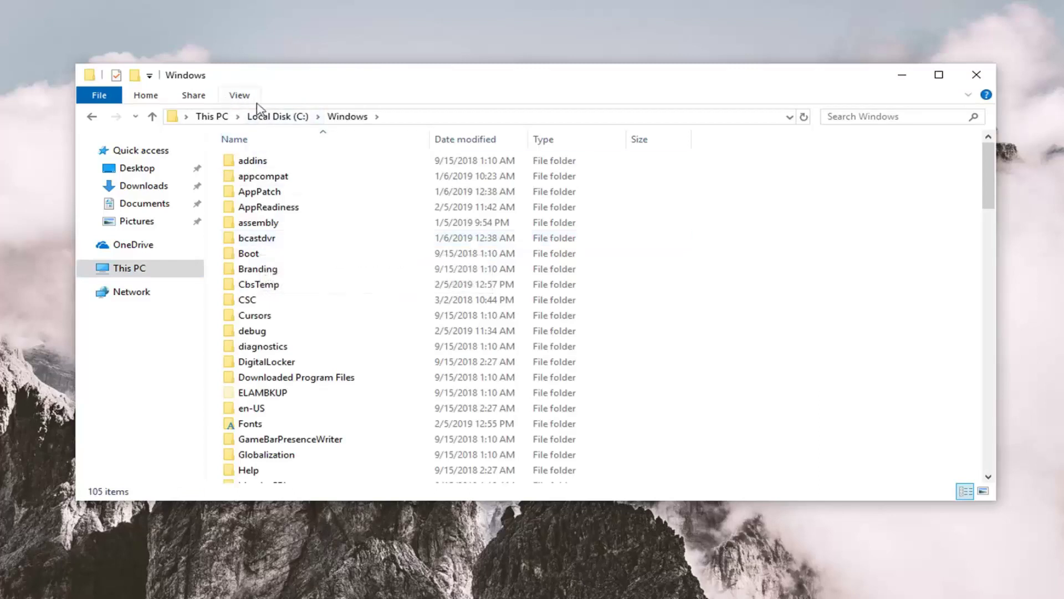
click(240, 95)
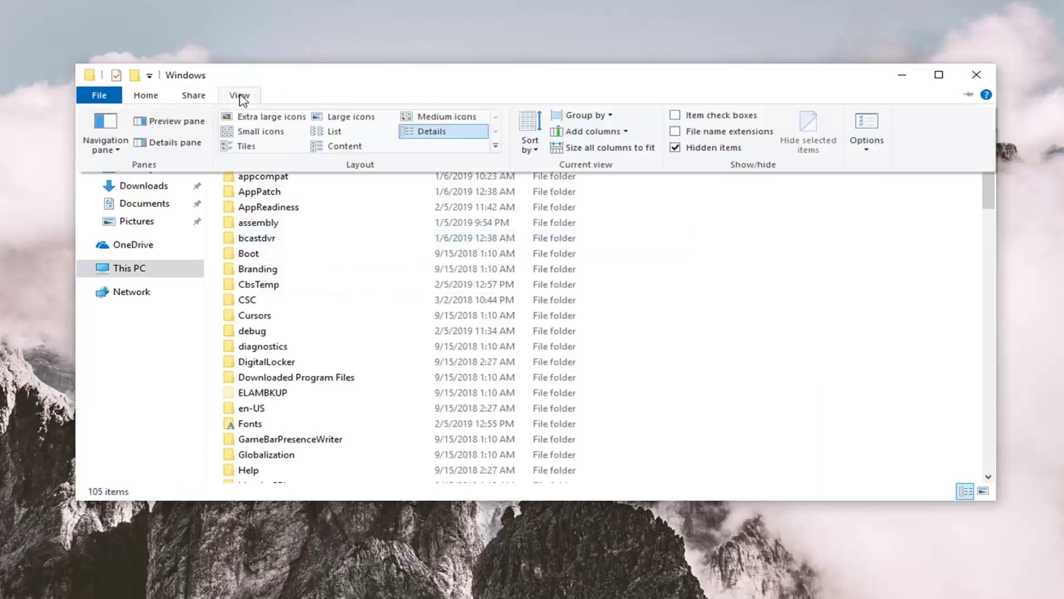
click(868, 149)
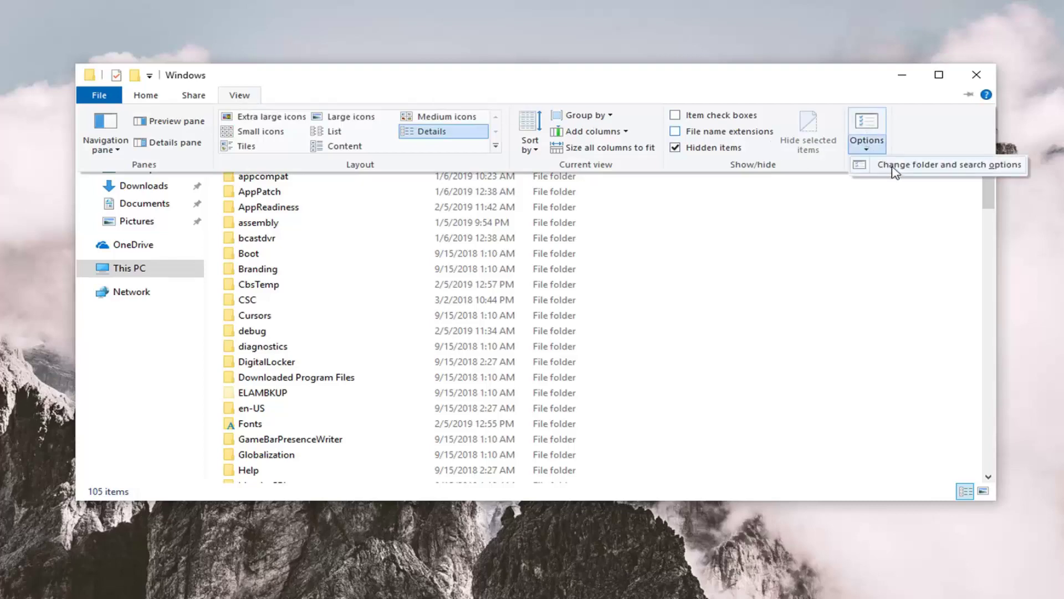
click(923, 171)
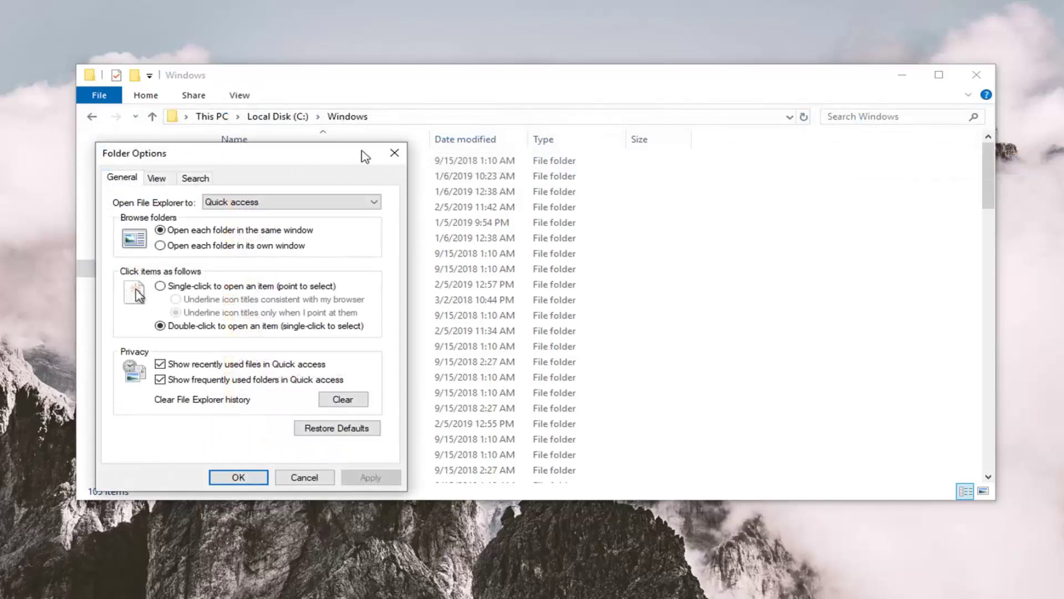
drag(295, 154, 526, 112)
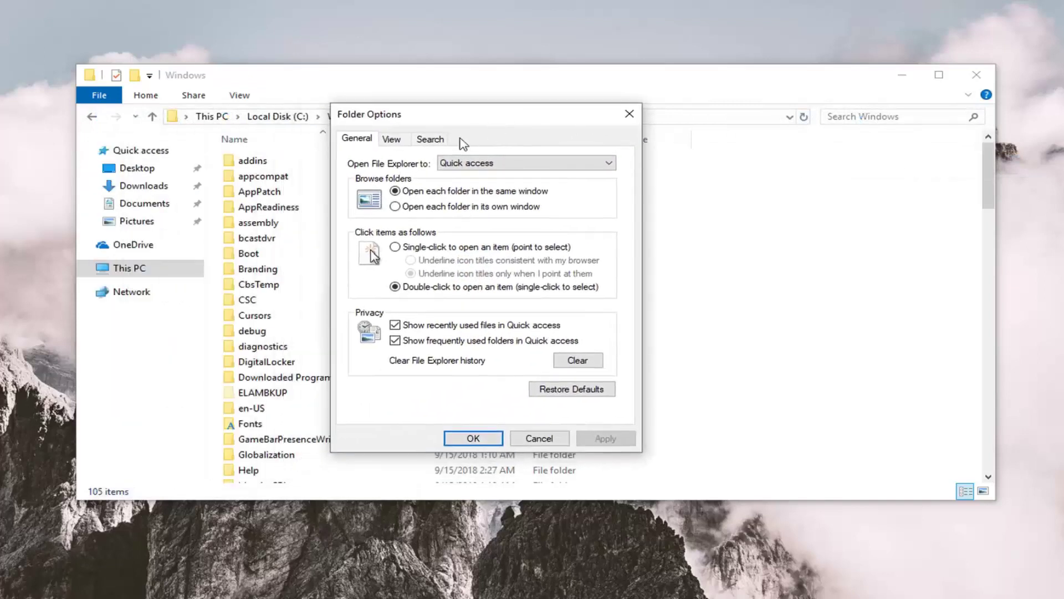
click(400, 144)
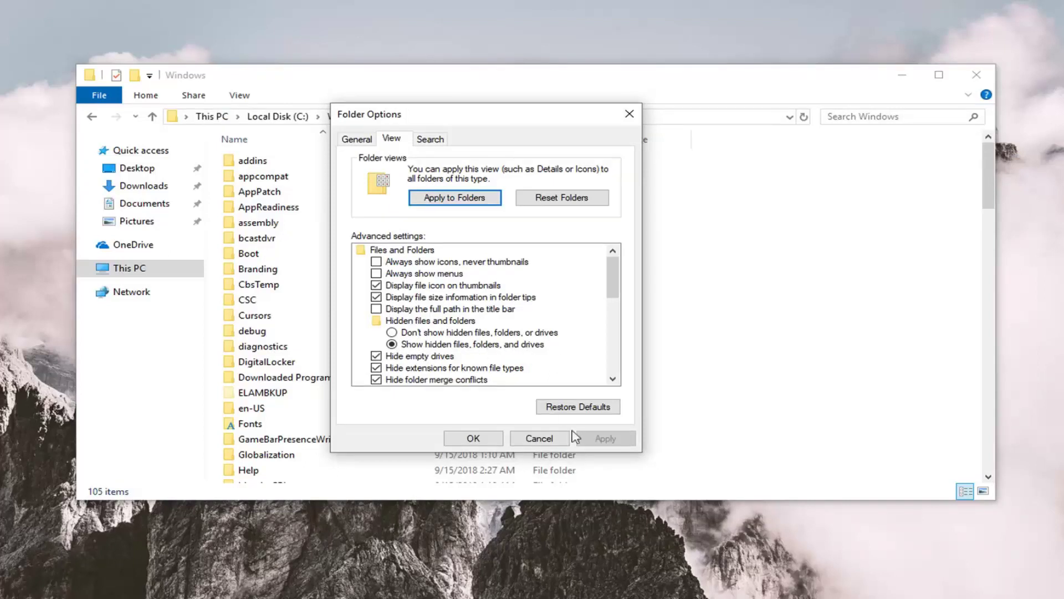
click(474, 438)
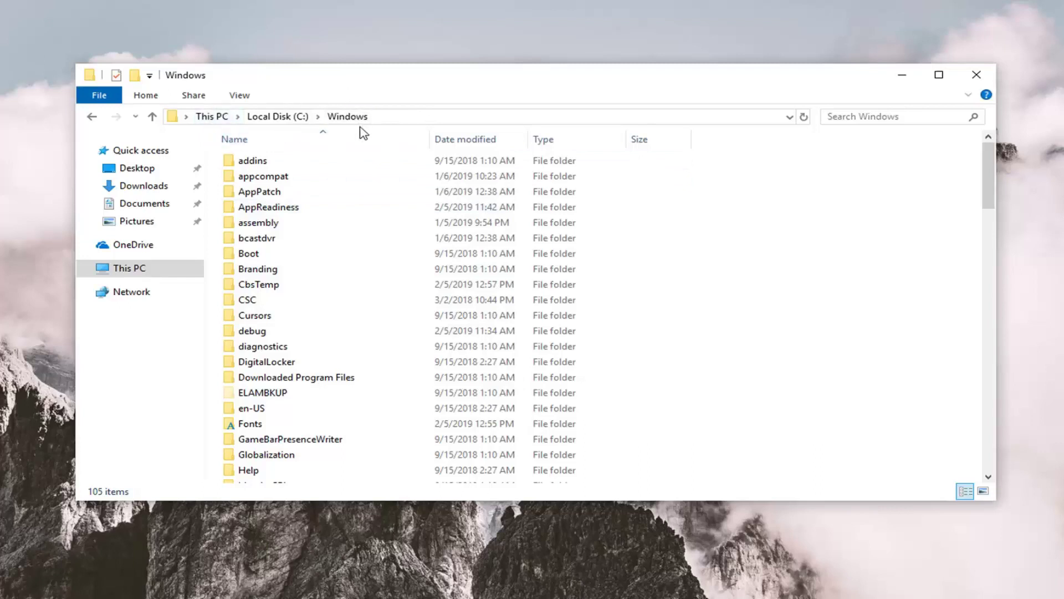
Delete all 11 items in SoftwareDistribution\Download, granting administrator permission to continue.
scroll(361, 288, down, 6)
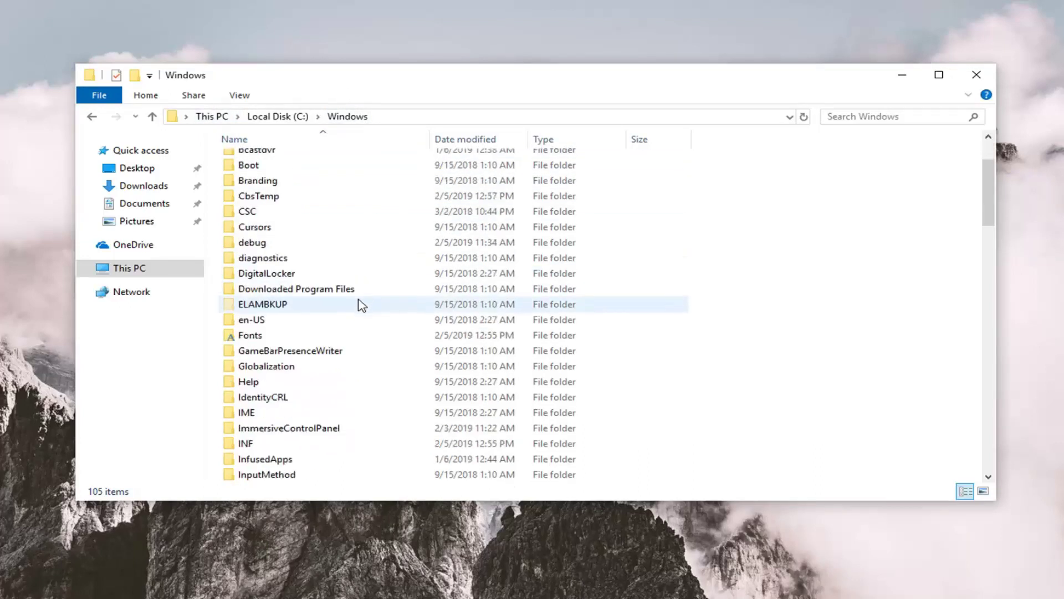
scroll(351, 315, down, 8)
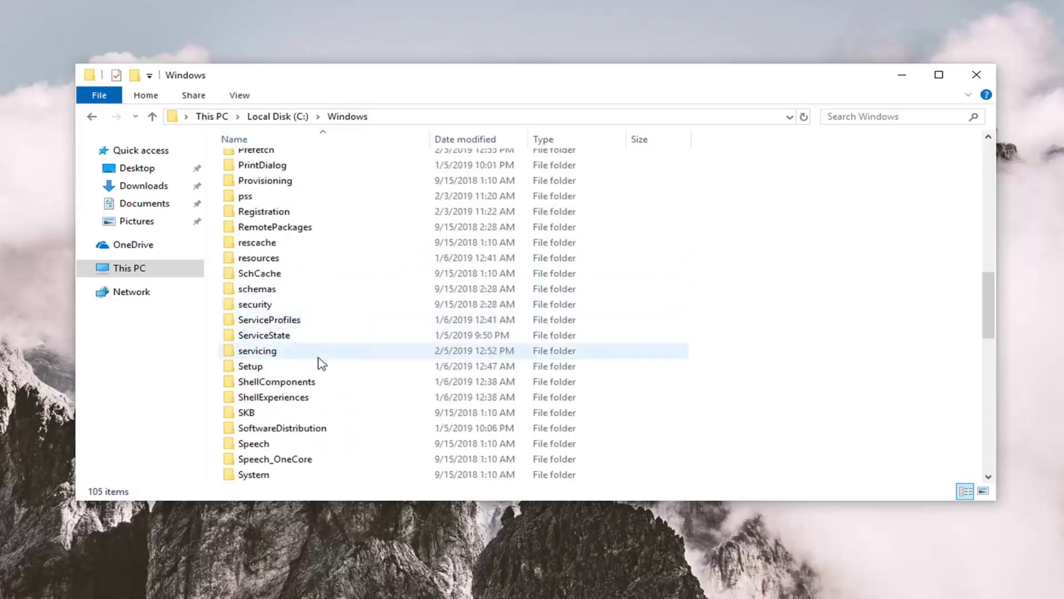
double_click(284, 430)
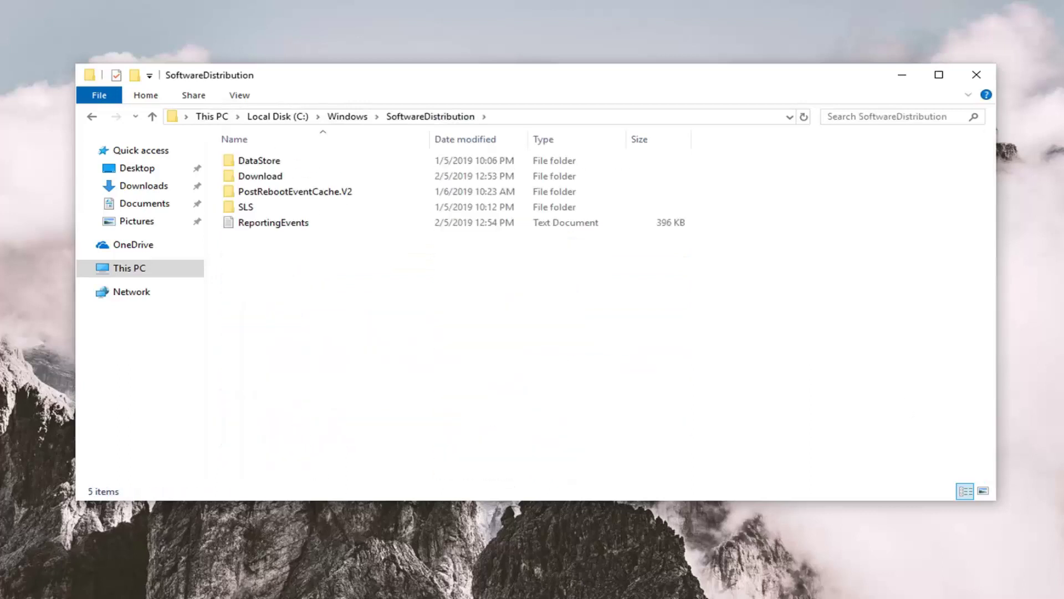
double_click(256, 178)
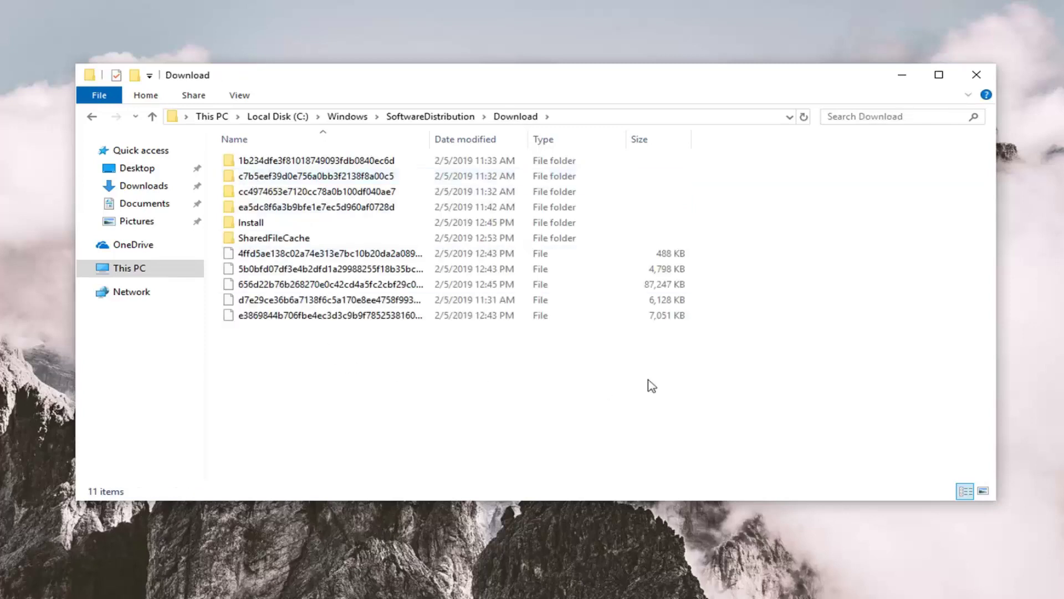
drag(711, 400, 333, 151)
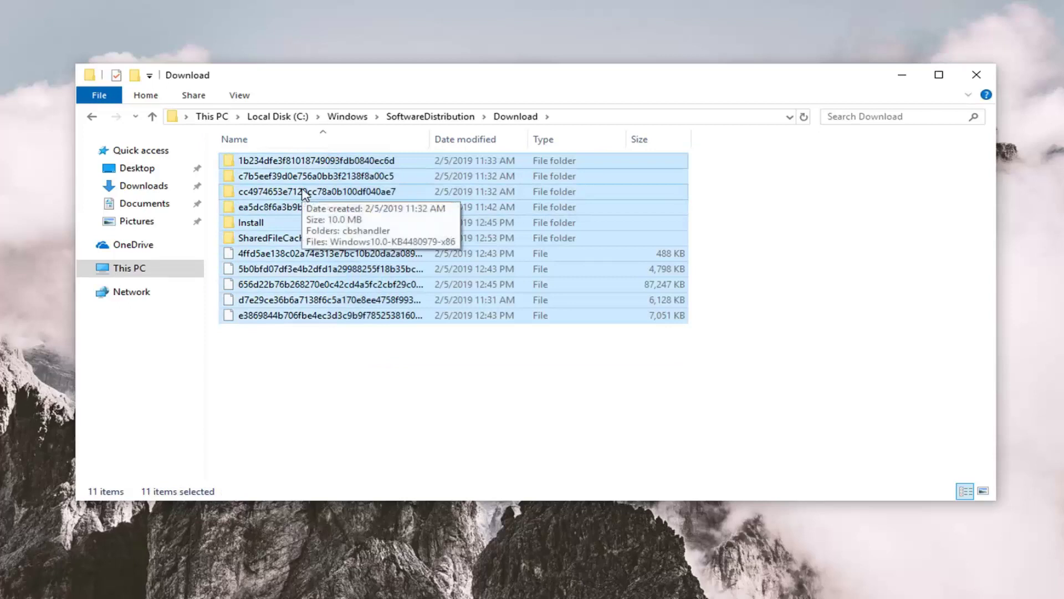
key(Delete)
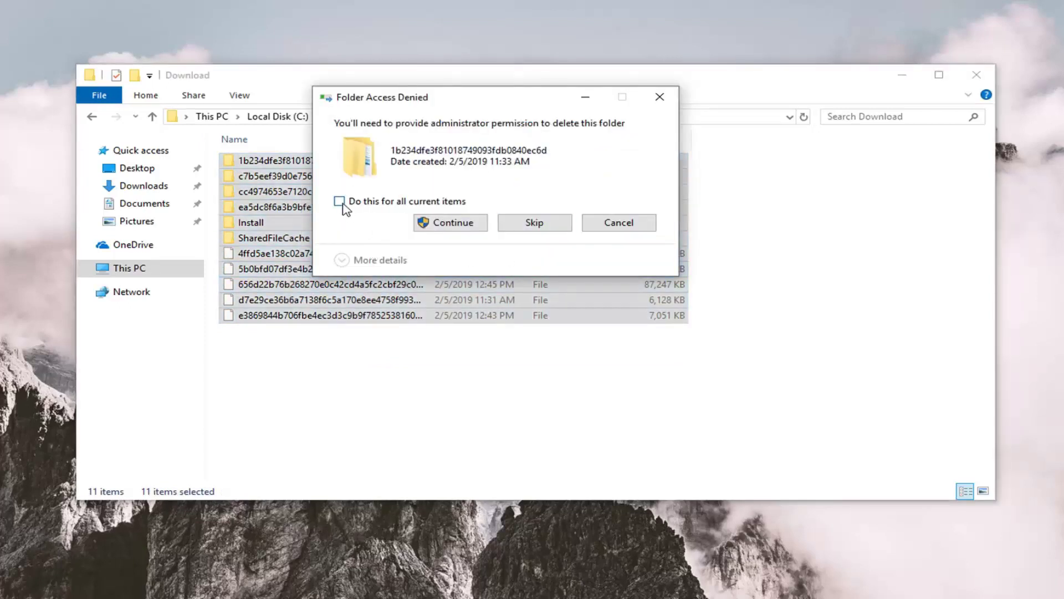
click(443, 226)
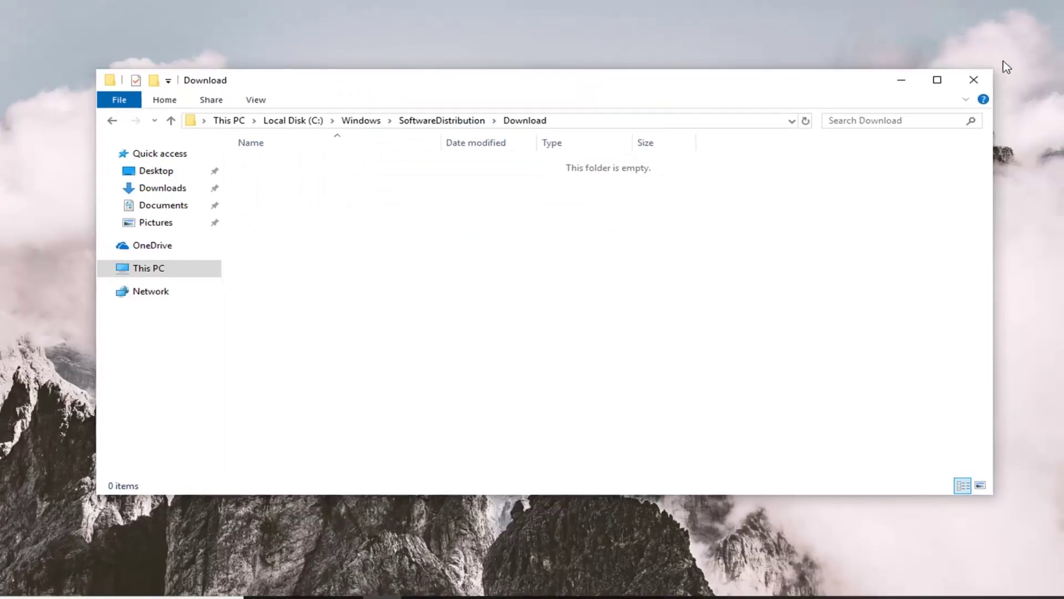
Close the Download folder window and start BITS again from its properties in Services.
click(977, 75)
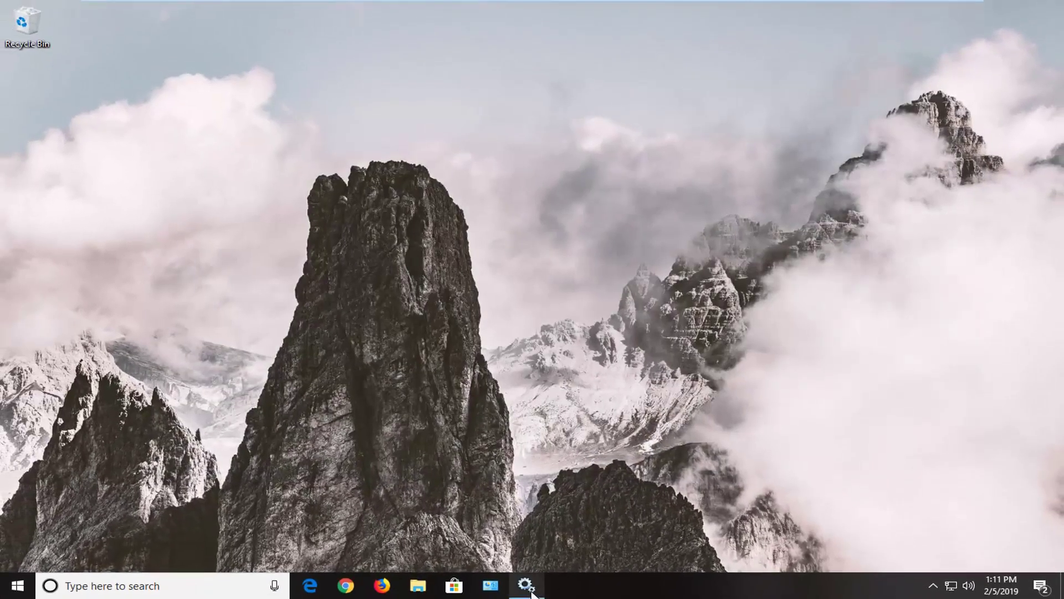
click(526, 585)
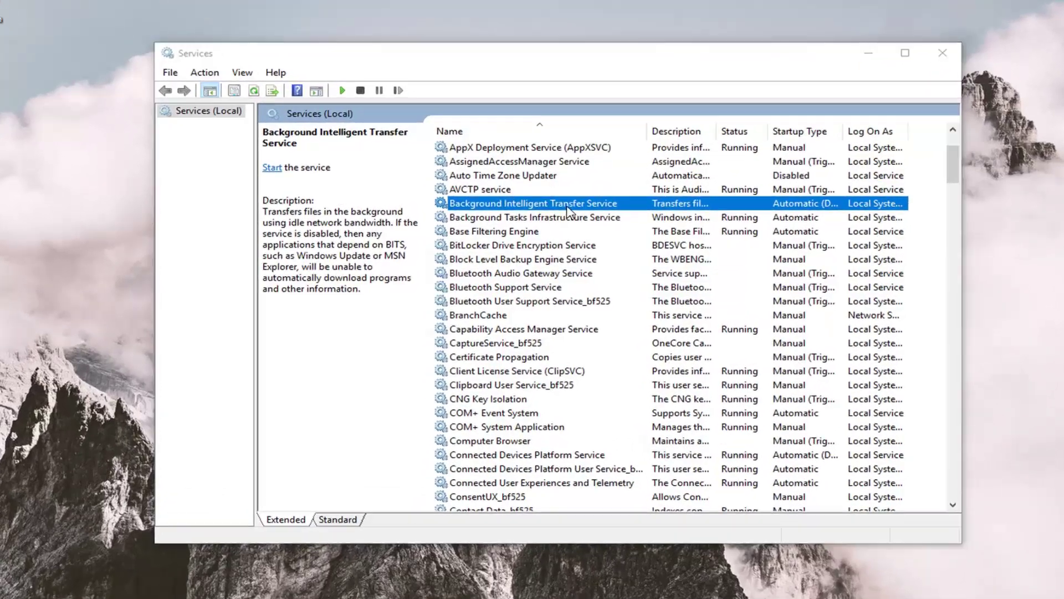
double_click(543, 213)
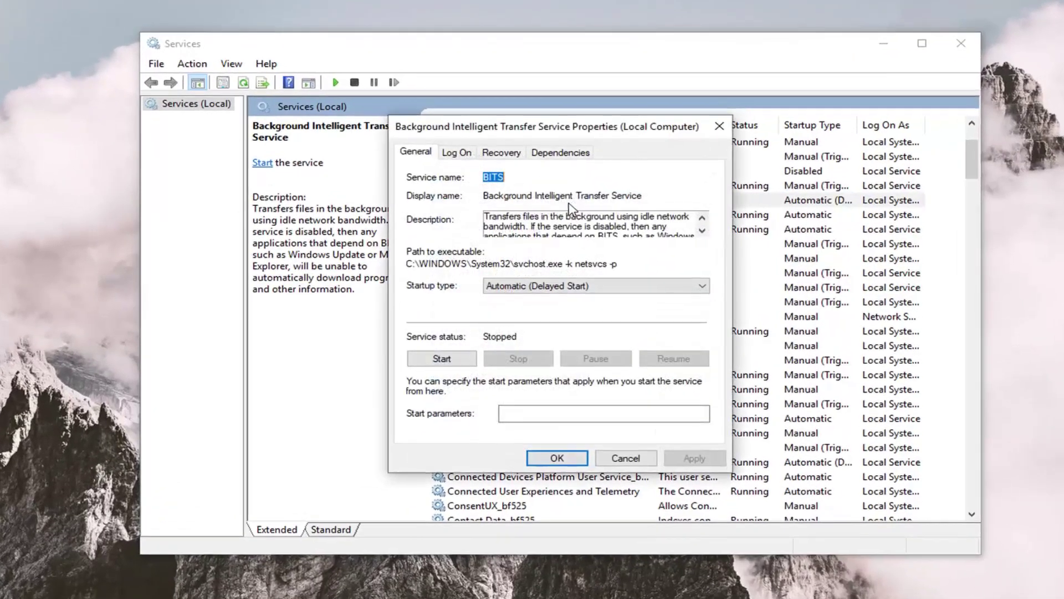
click(442, 361)
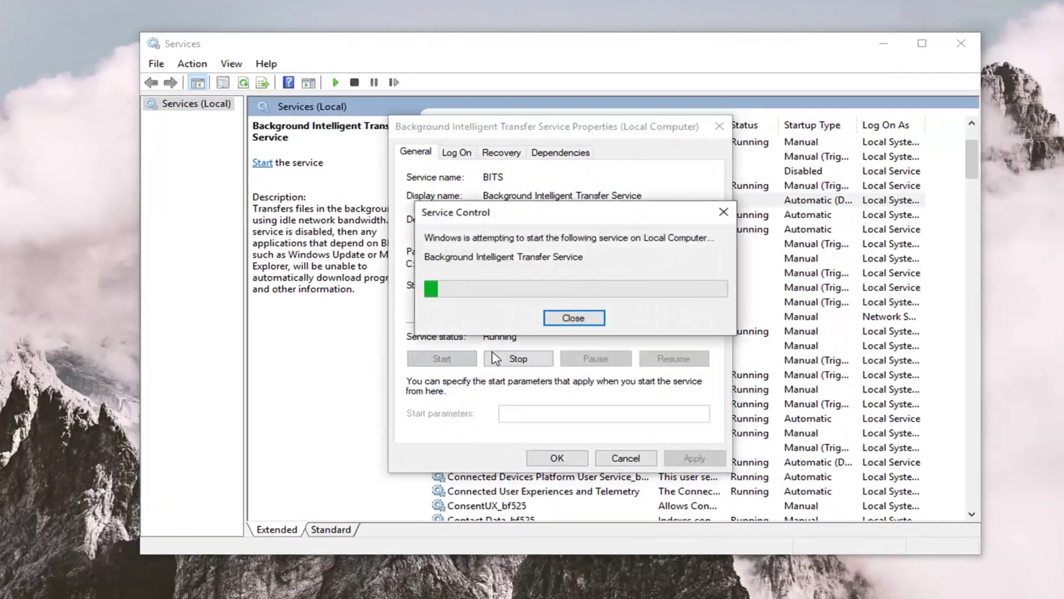
click(557, 458)
Start the Windows Update service and set its startup type to Automatic.
drag(977, 160, 977, 482)
double_click(502, 375)
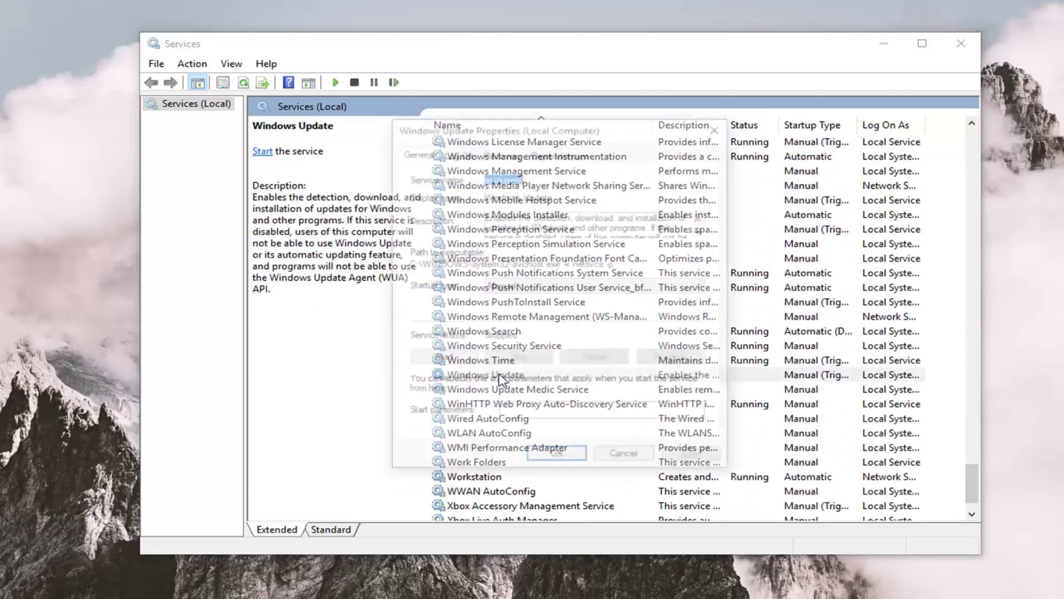
click(454, 363)
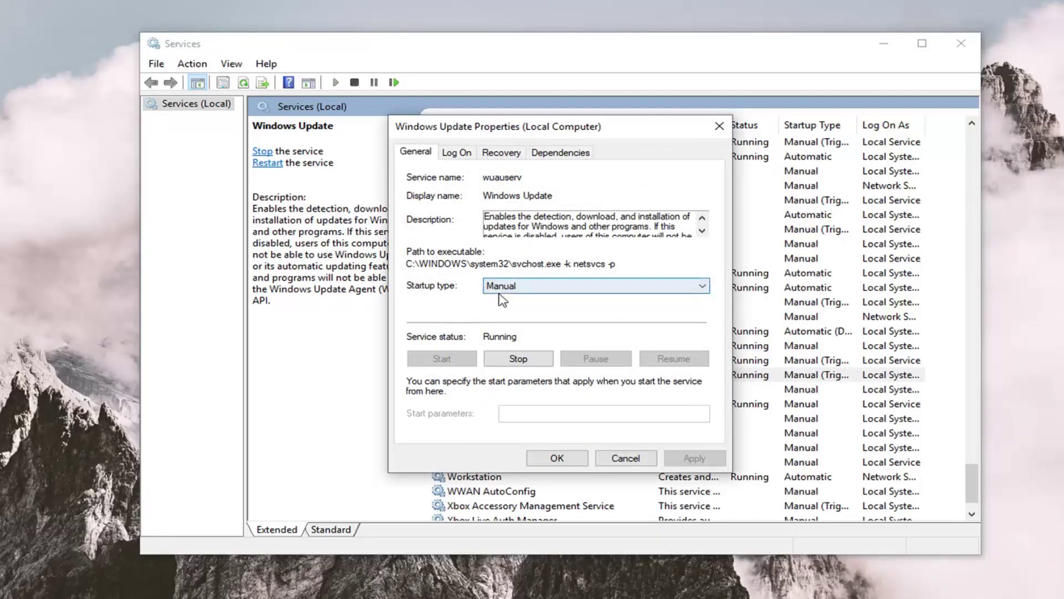
click(516, 285)
click(503, 311)
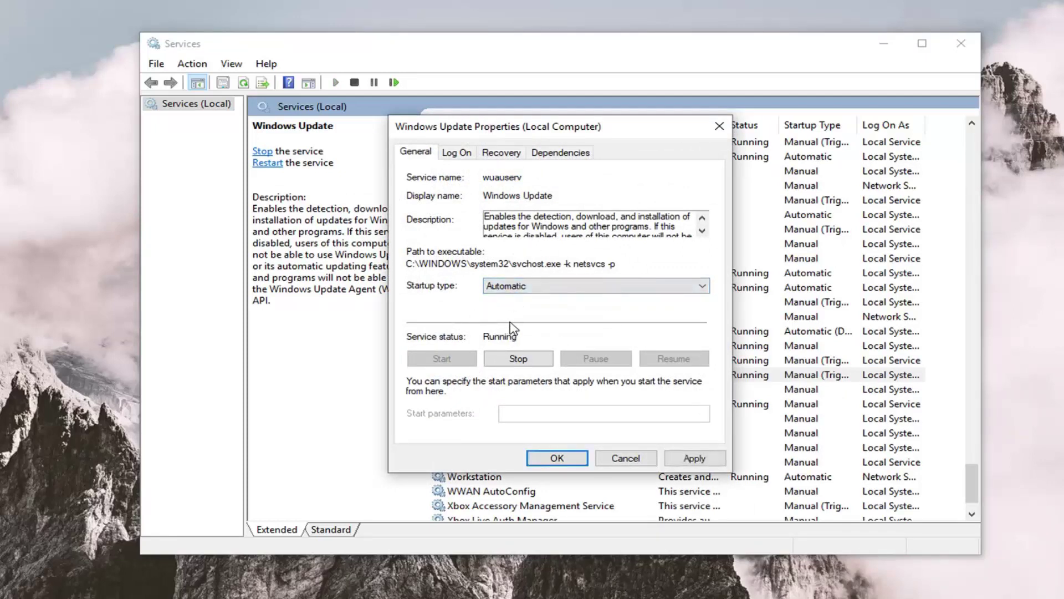
click(496, 285)
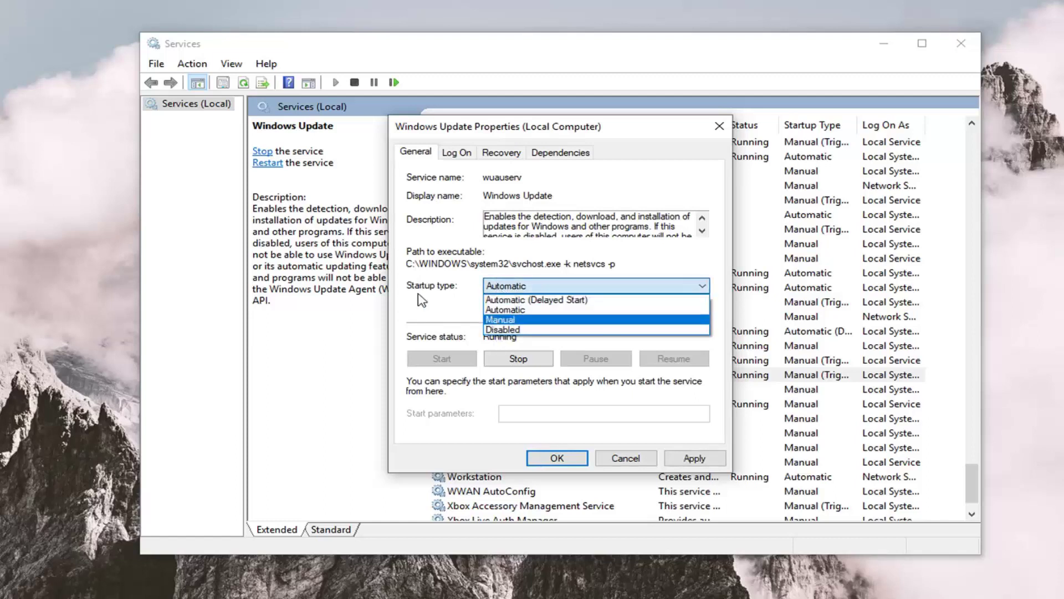
click(506, 309)
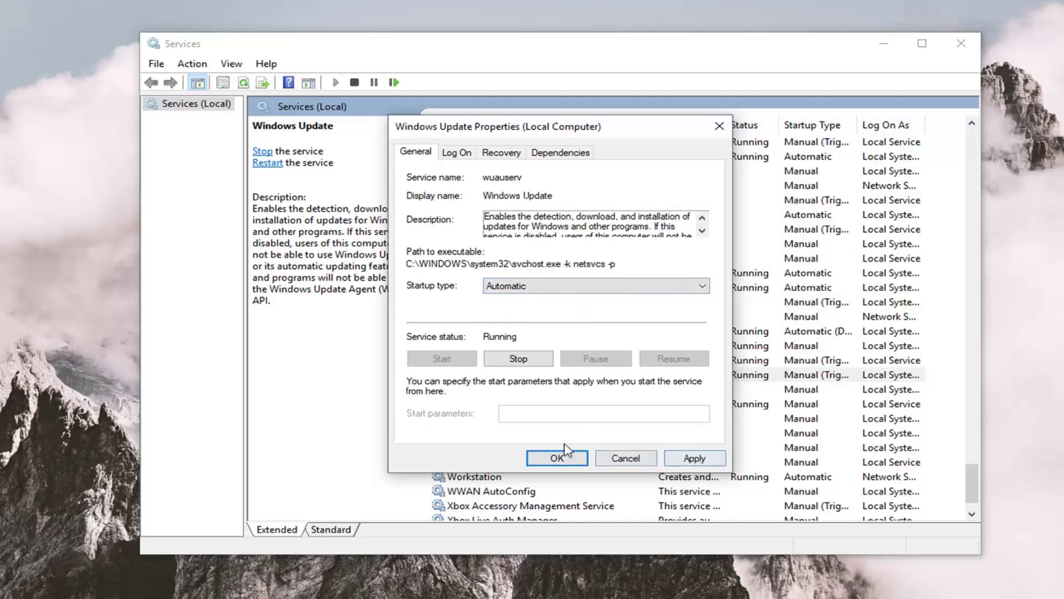
click(719, 127)
Confirm BITS stays on Automatic (Delayed Start) in its properties.
scroll(613, 267, up, 10)
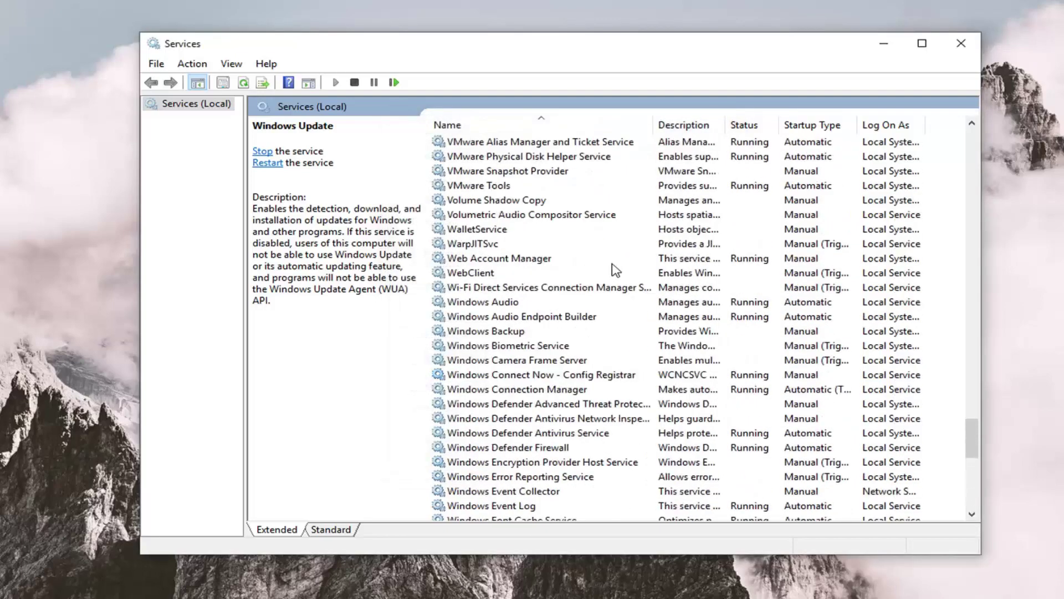
drag(979, 448, 951, 148)
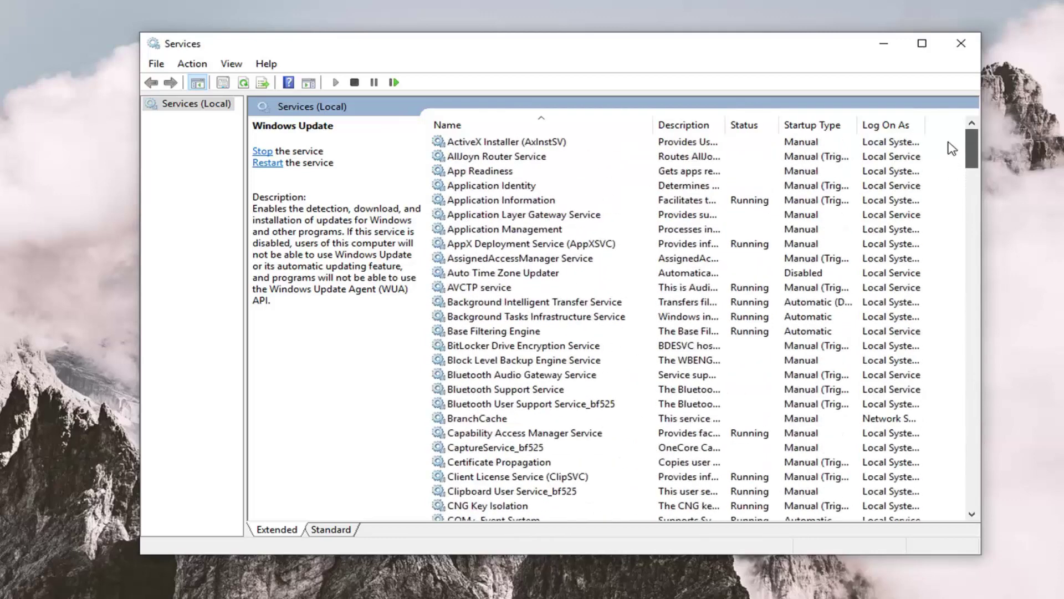
click(511, 306)
double_click(579, 305)
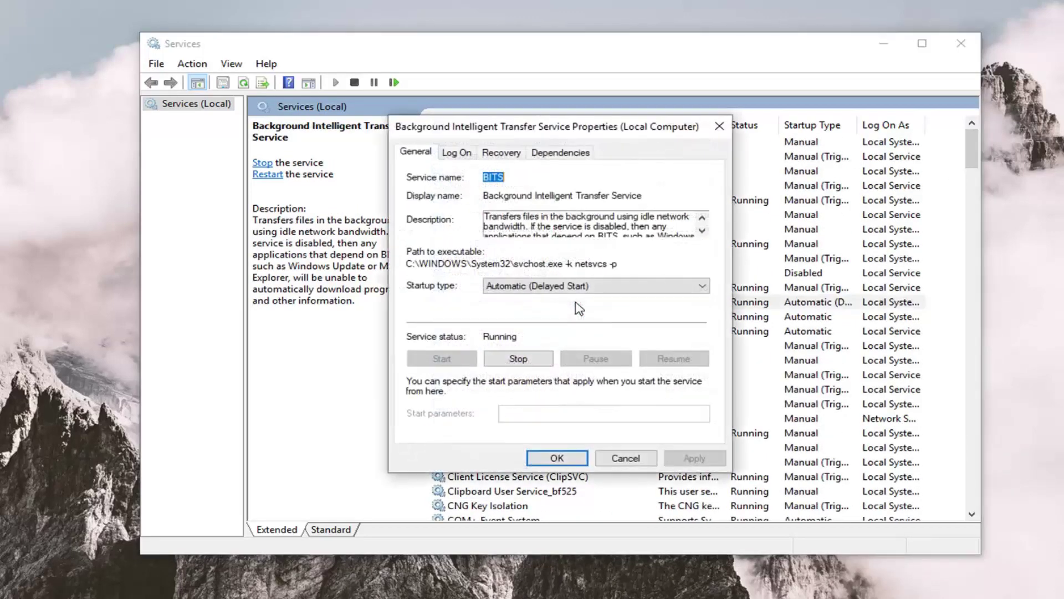
click(541, 292)
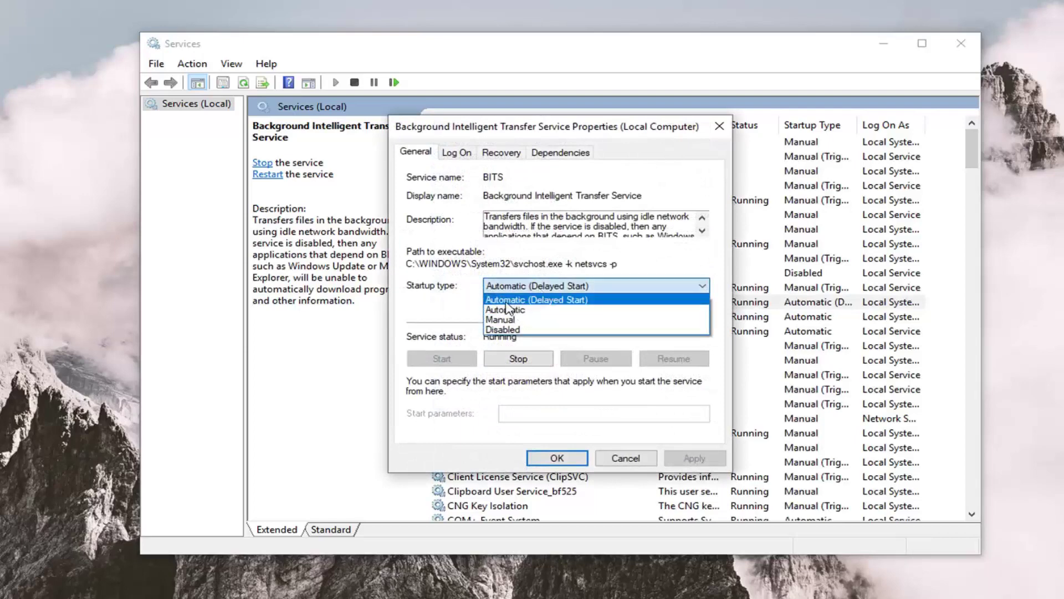
click(428, 297)
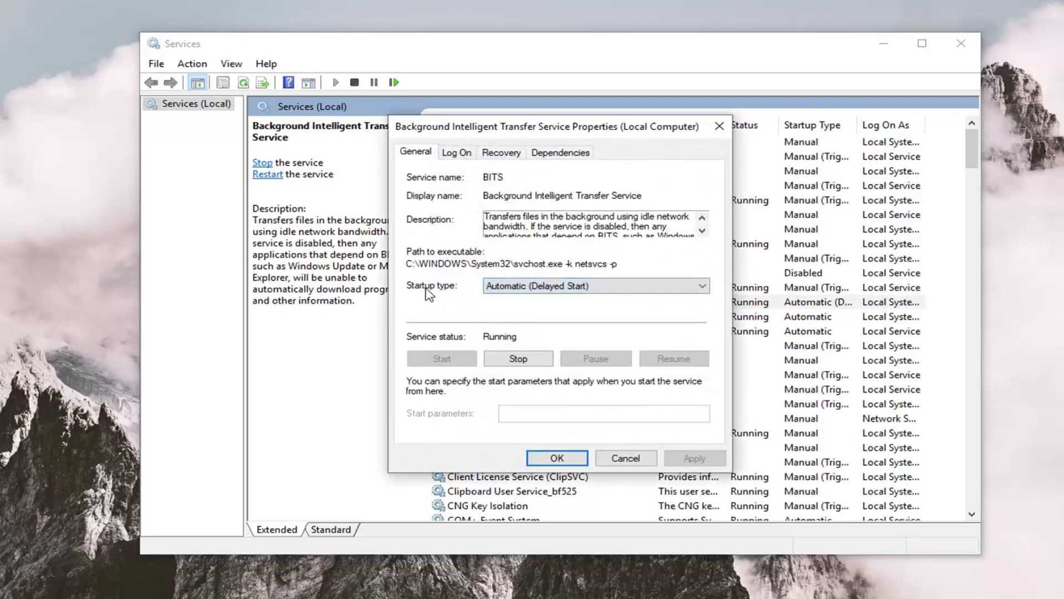
Close the BITS properties dialog with OK.
click(562, 459)
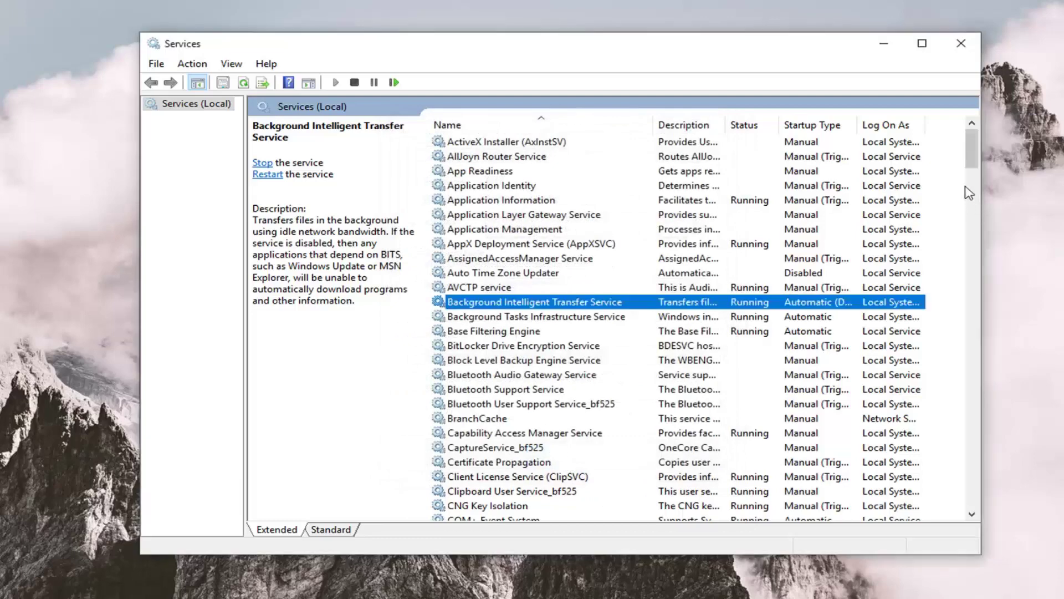